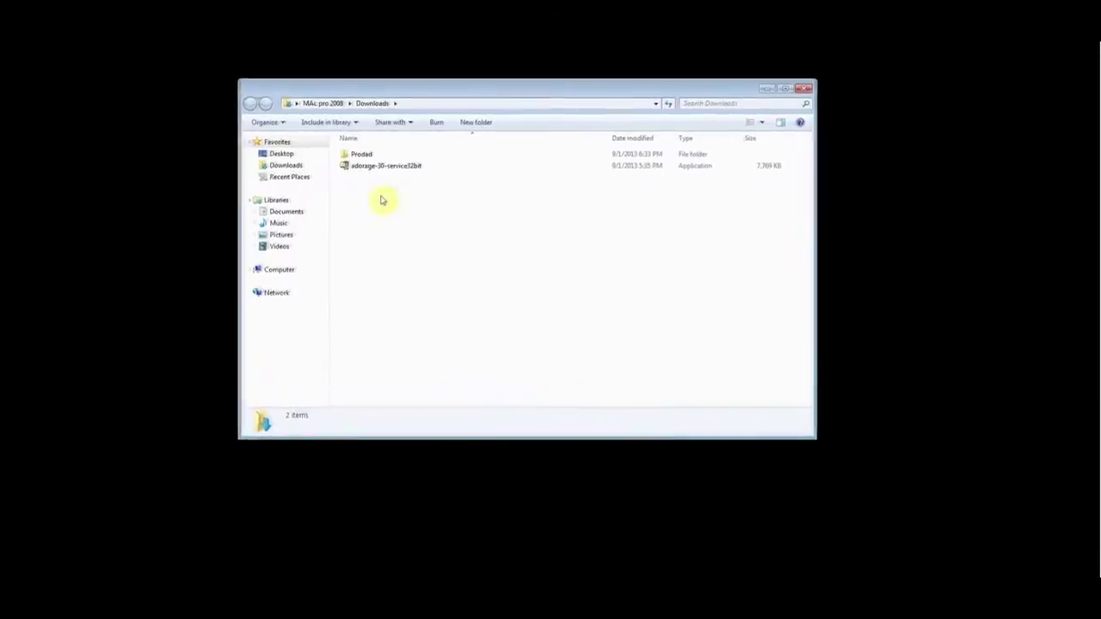
Open the Prodad folder in Downloads and launch the adorage-vol12 installer
double_click(370, 152)
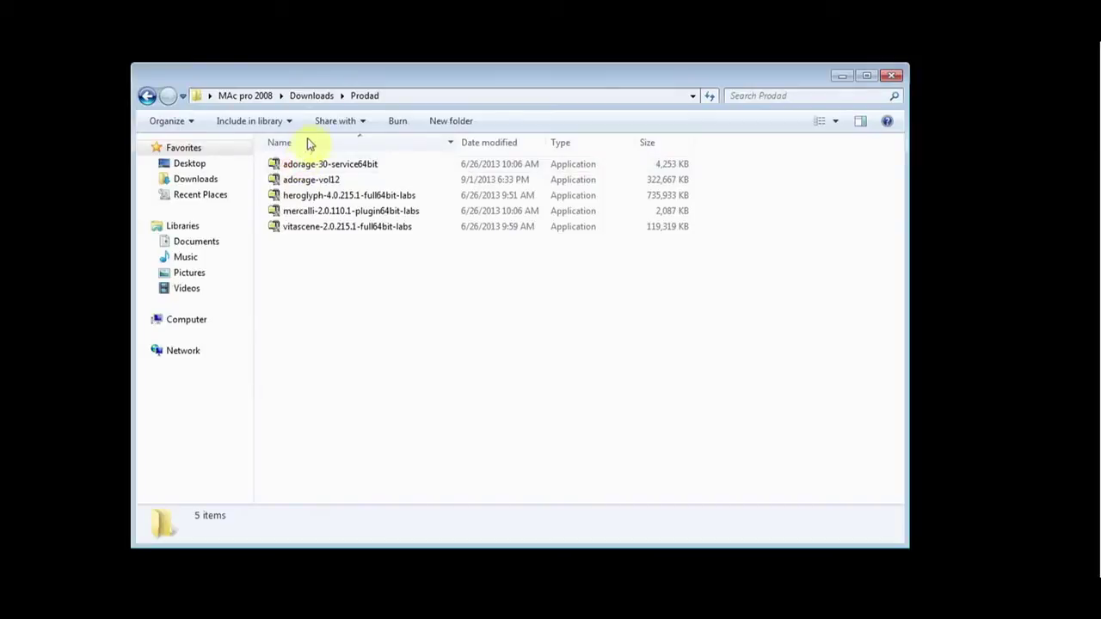
click(311, 183)
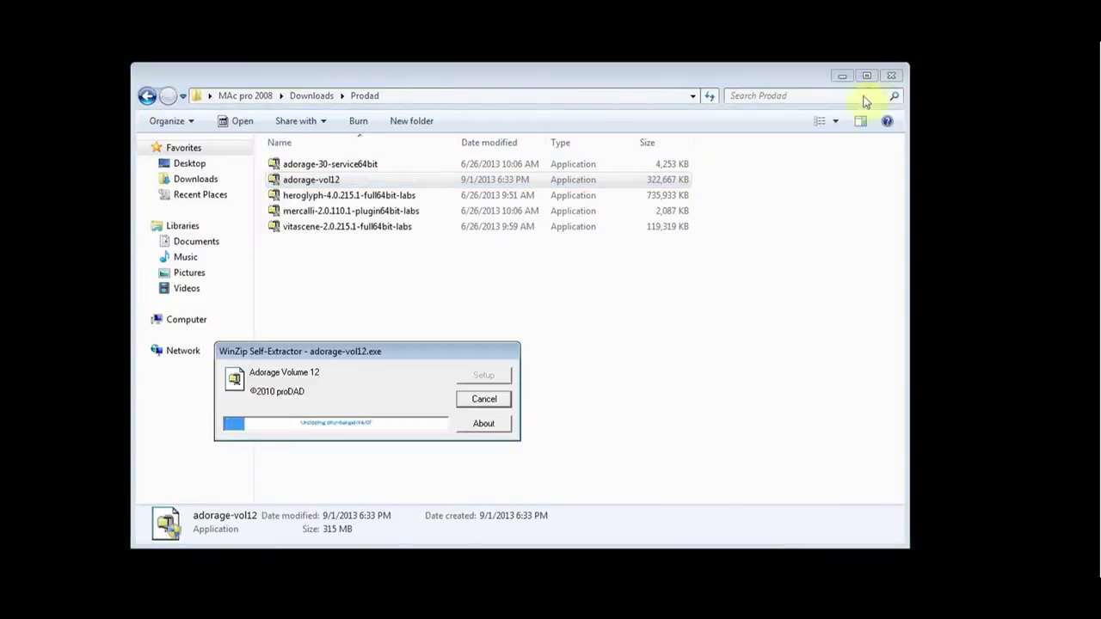
Start the Adorage Volume 12 setup, accept the license agreement and keep English
click(891, 75)
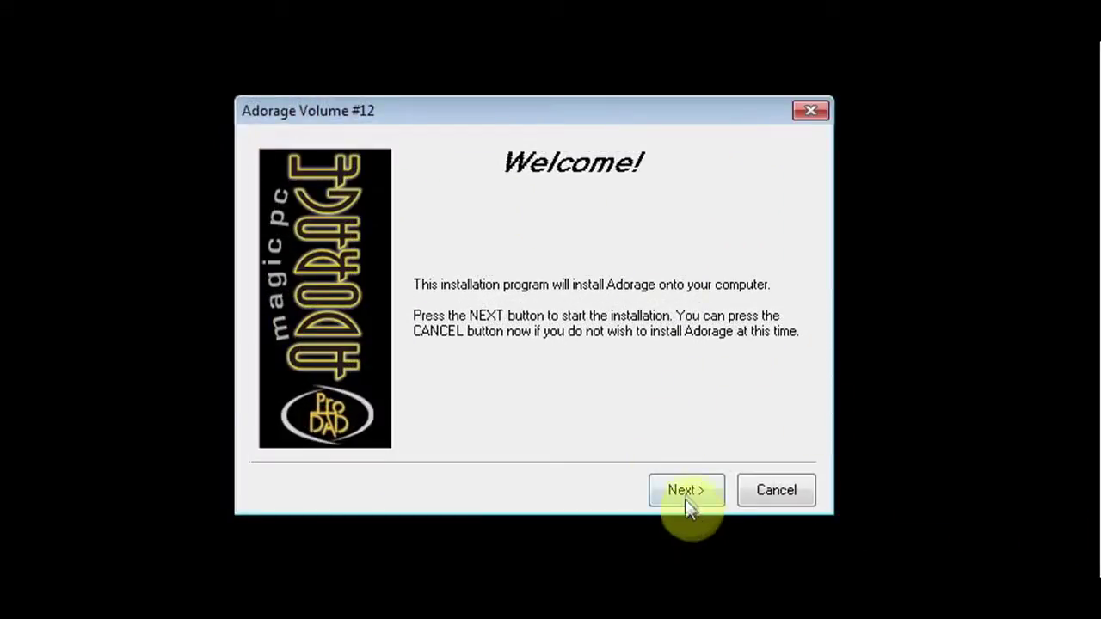
click(686, 492)
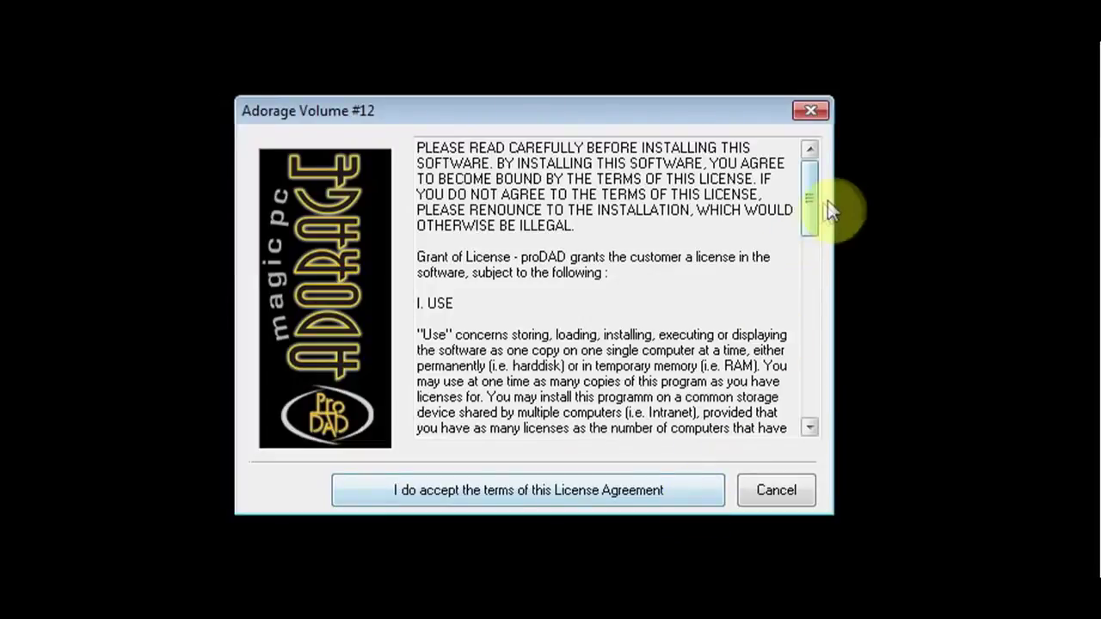
drag(831, 211, 824, 456)
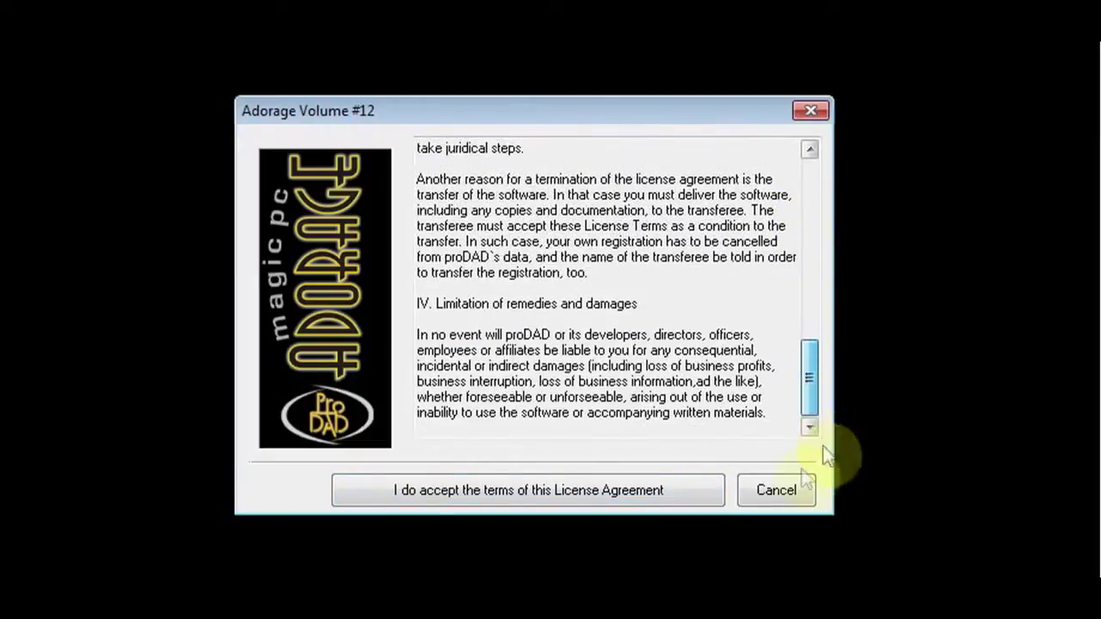
click(580, 499)
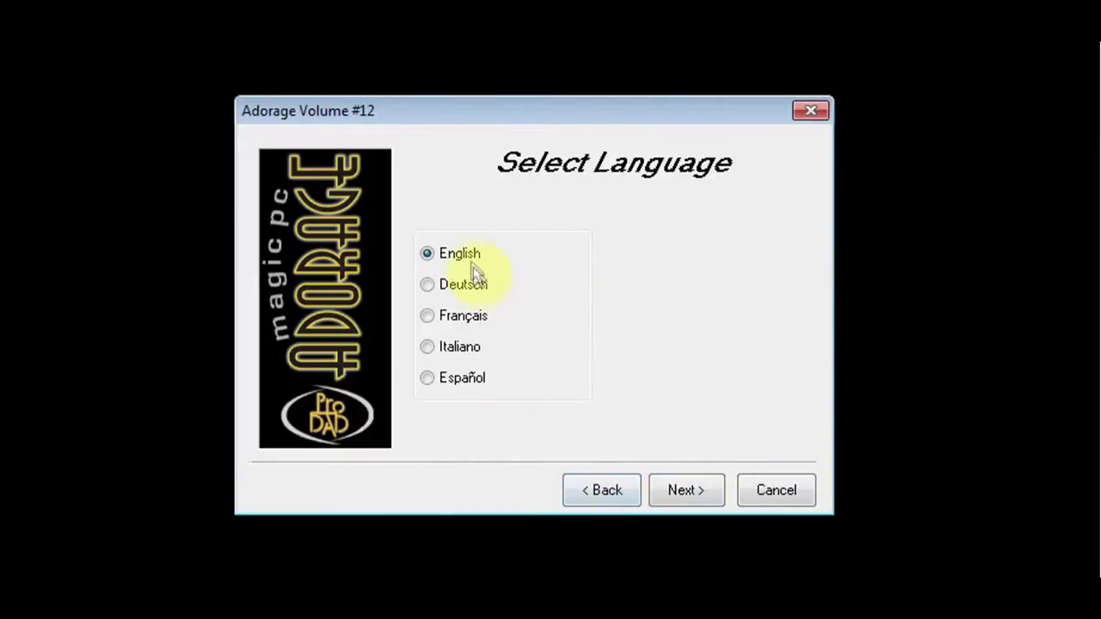
click(687, 489)
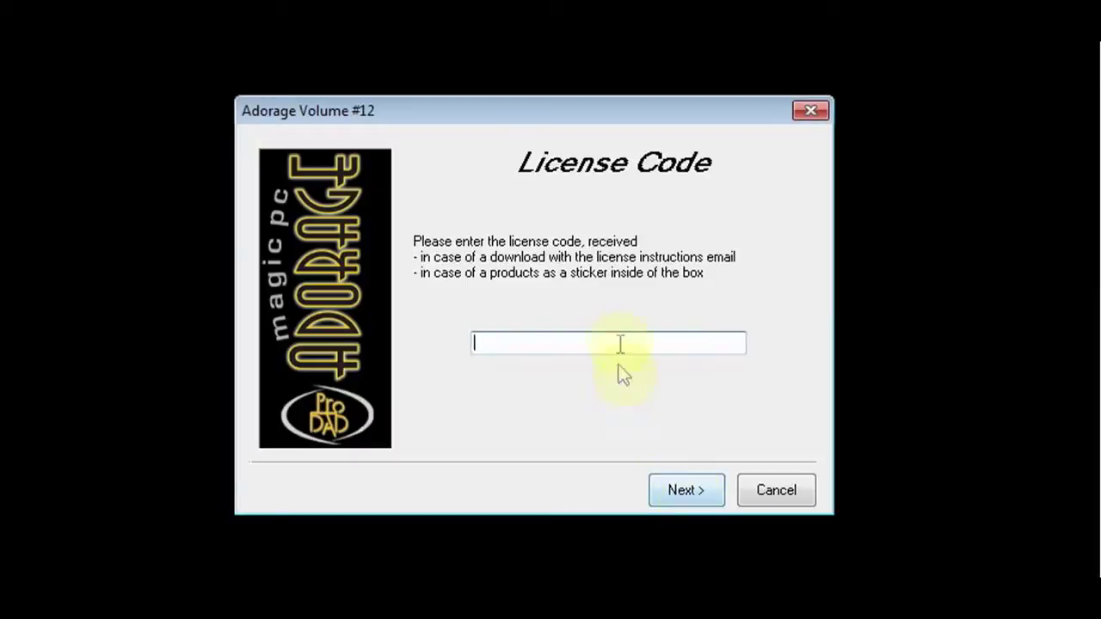
Paste the license code, keep the default install paths, install and finish
right_click(616, 342)
click(684, 442)
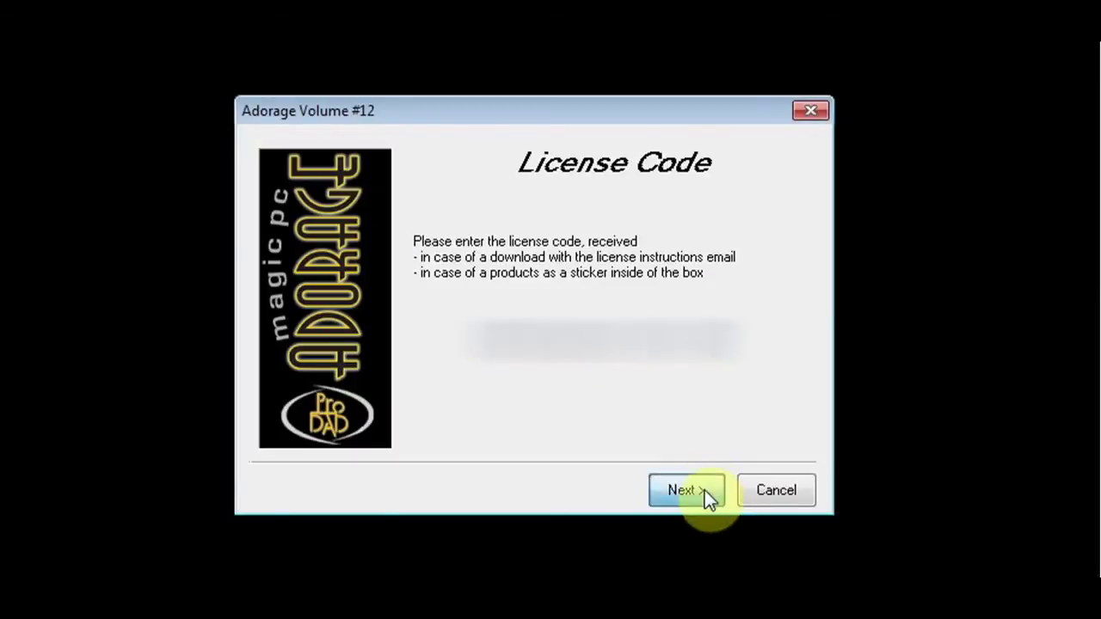
click(704, 491)
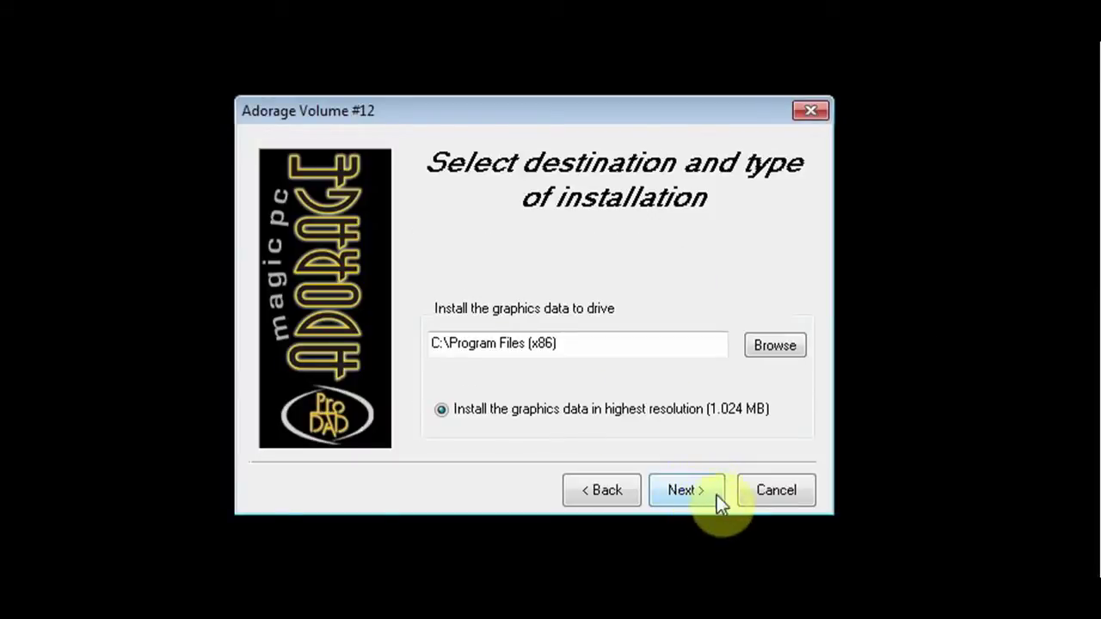
click(712, 492)
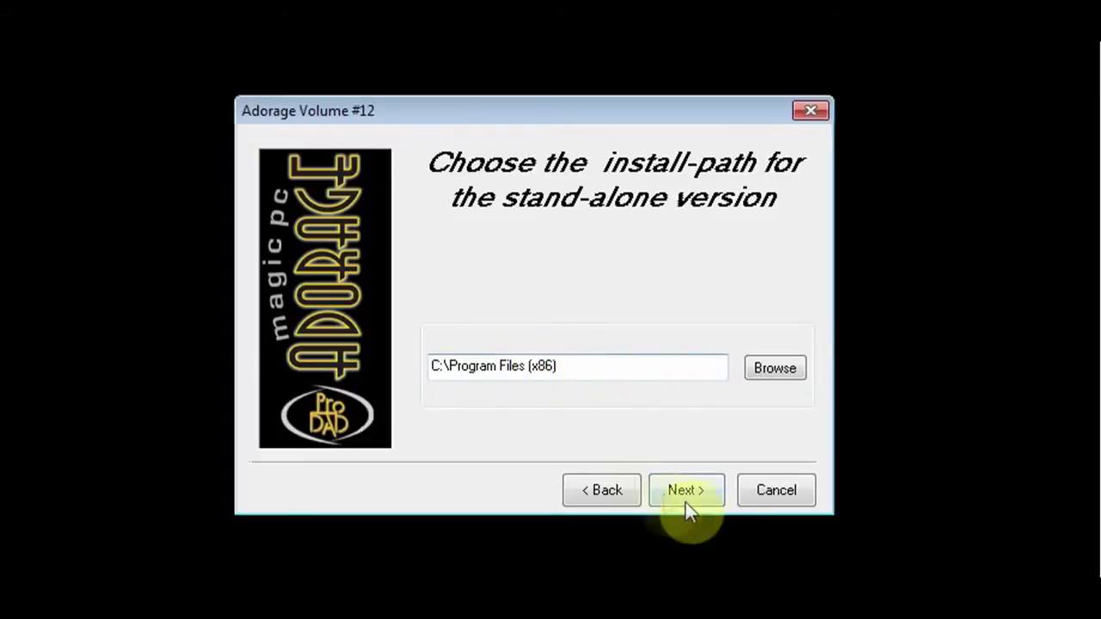
click(698, 497)
click(698, 496)
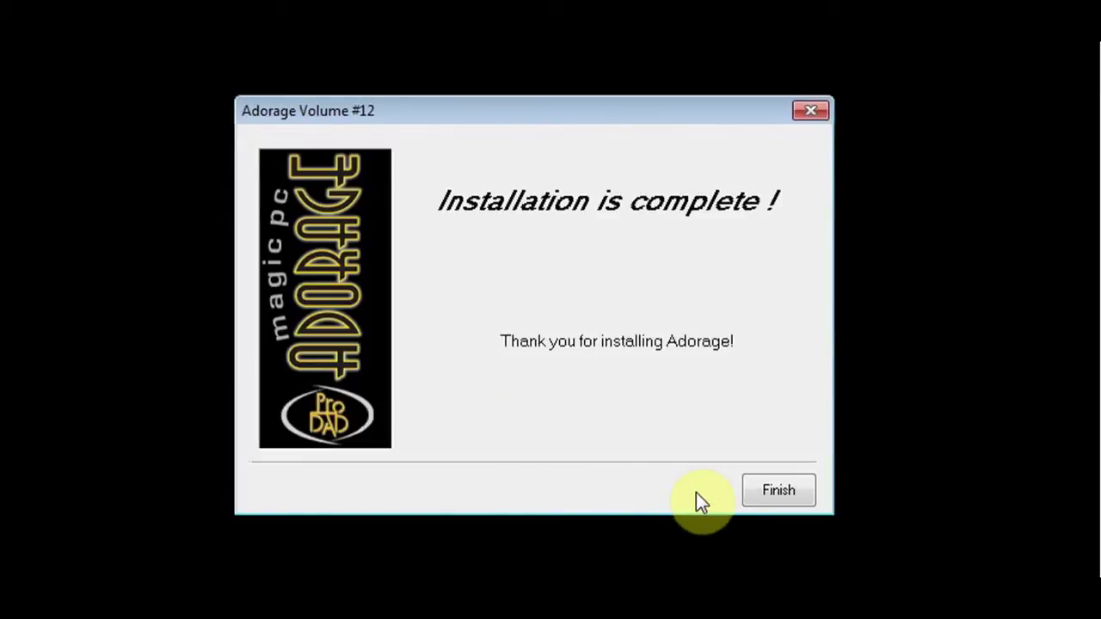
click(780, 490)
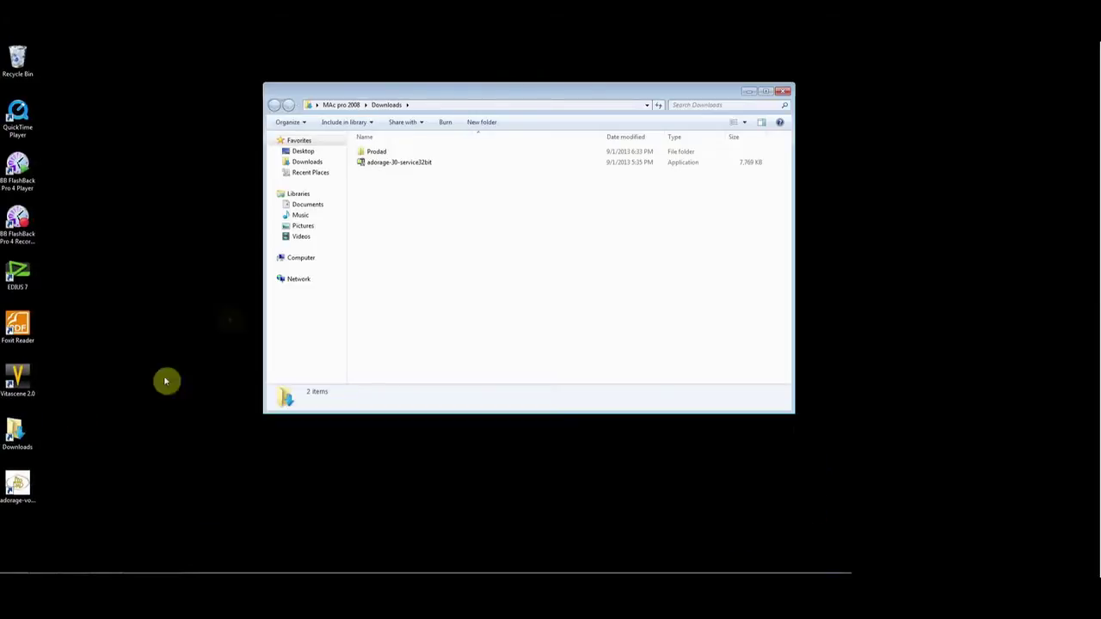
Install adorage-30-service64bit to the default directory with the Edius 7.0 plug-in kept enabled
double_click(369, 152)
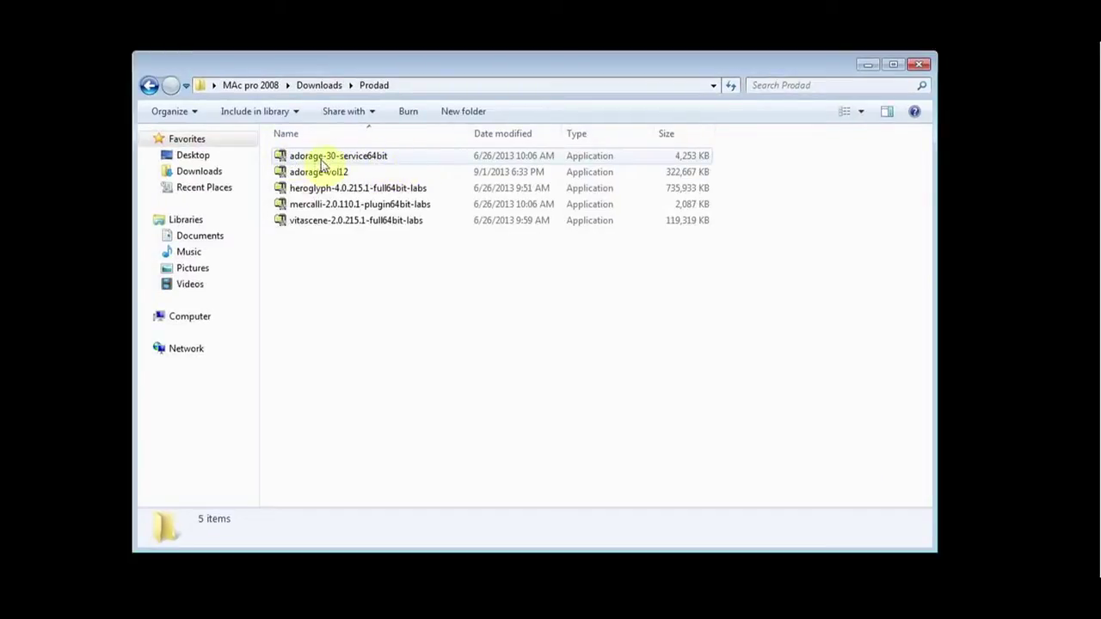
double_click(383, 160)
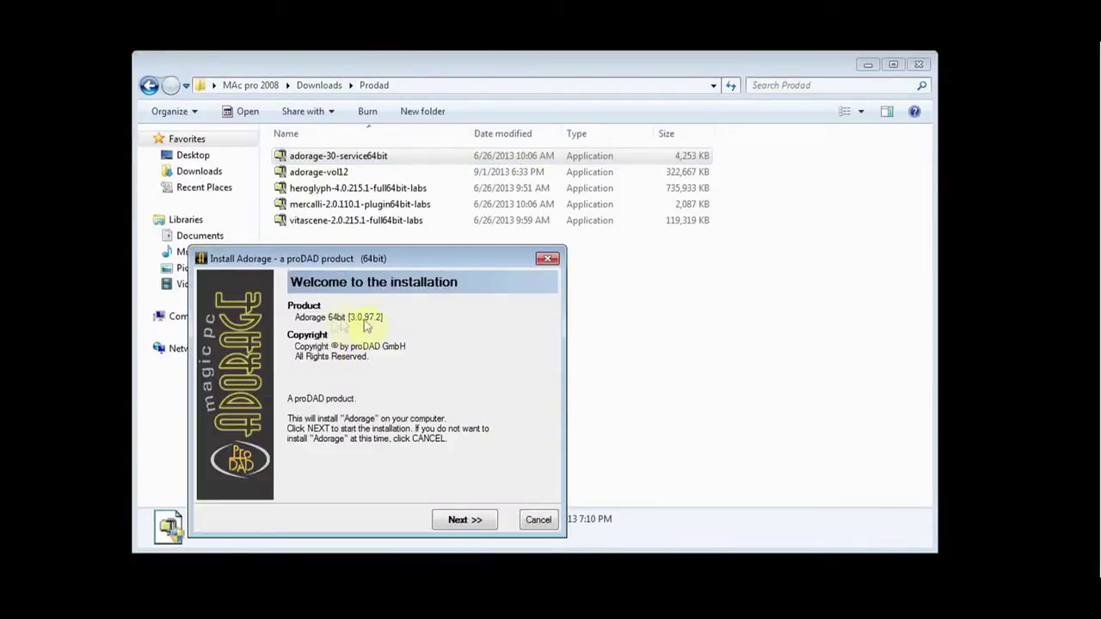
click(463, 523)
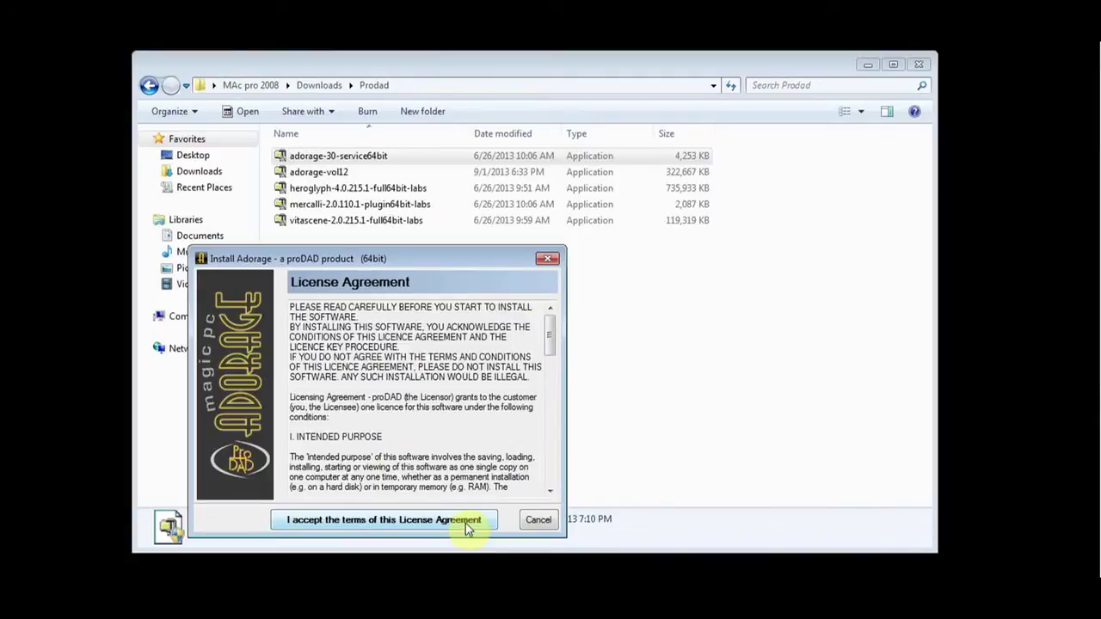
click(467, 523)
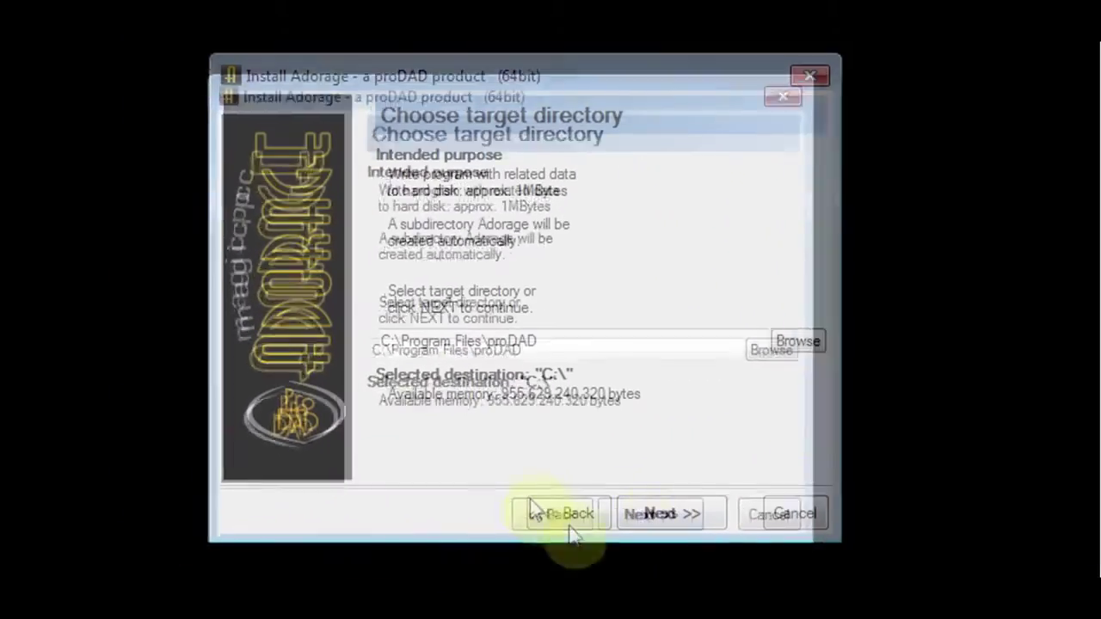
click(675, 516)
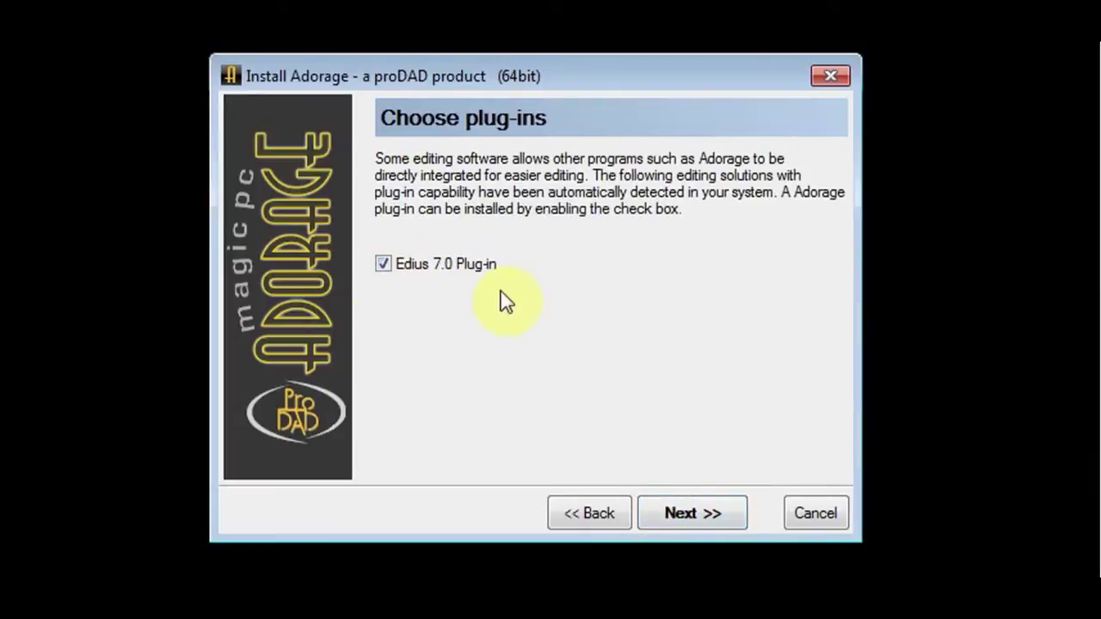
click(722, 516)
click(710, 514)
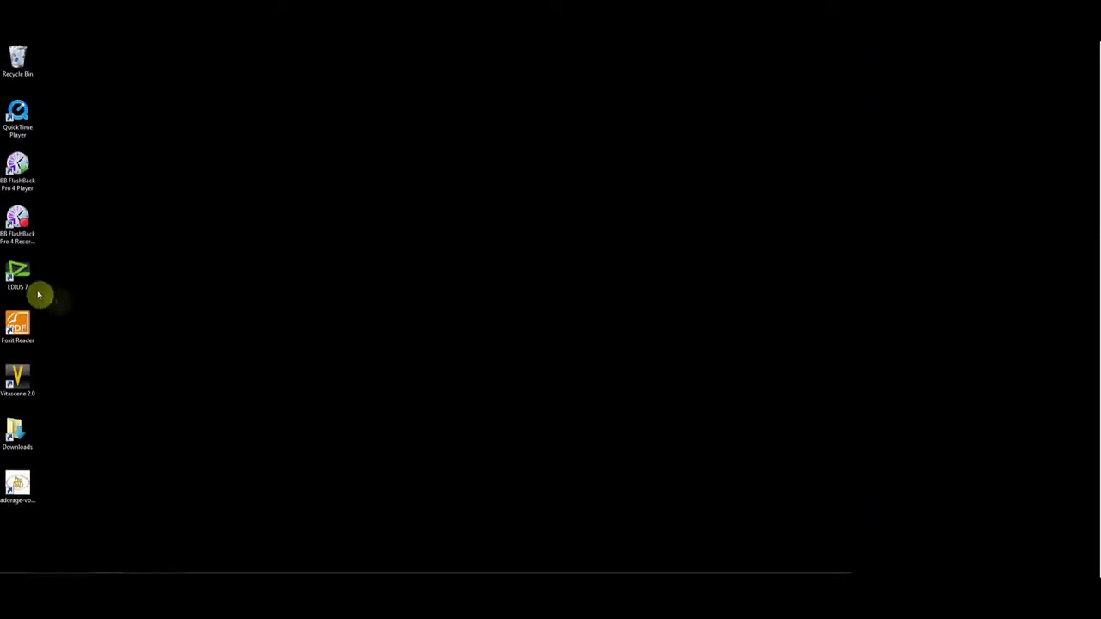
Launch EDIUS 7, open the Tutorial 1 project and check the proDAD Adorage Filter description
click(16, 277)
double_click(16, 281)
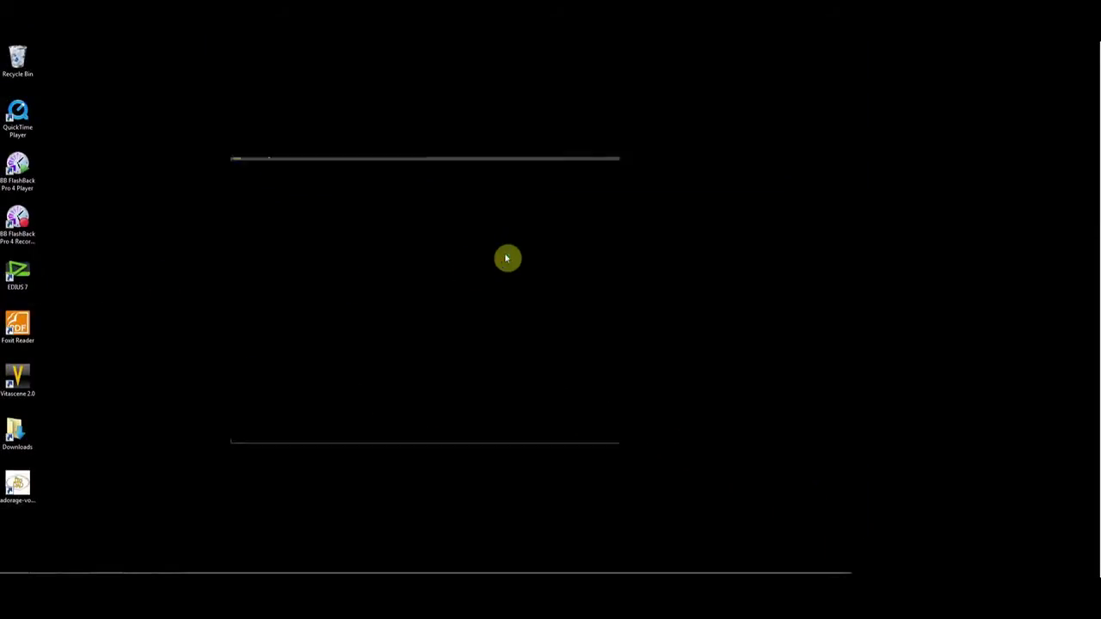
click(537, 417)
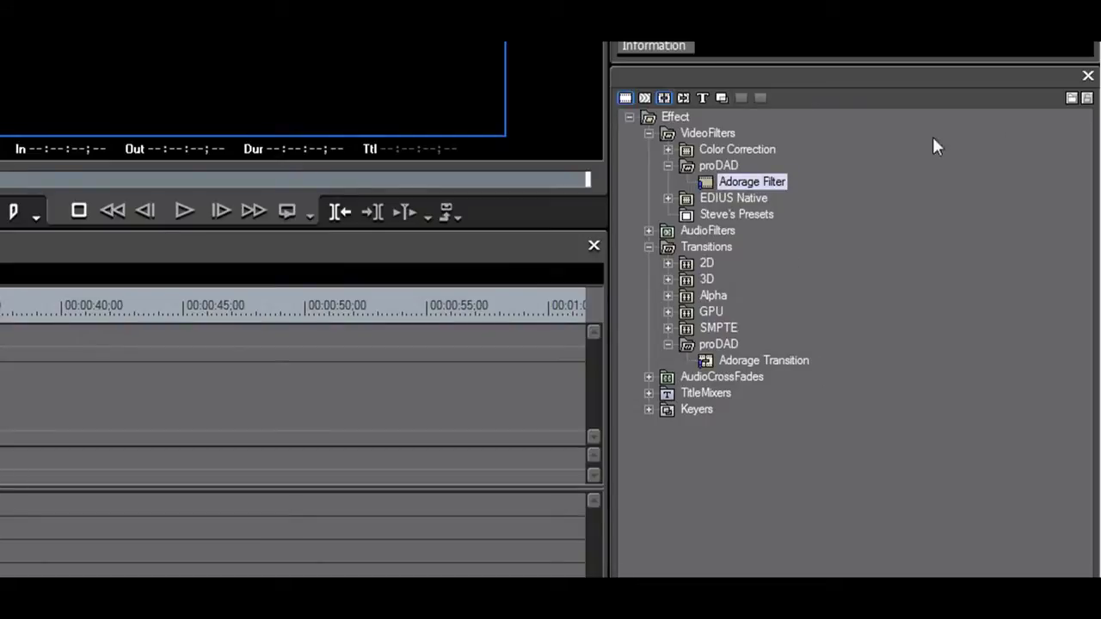
click(710, 186)
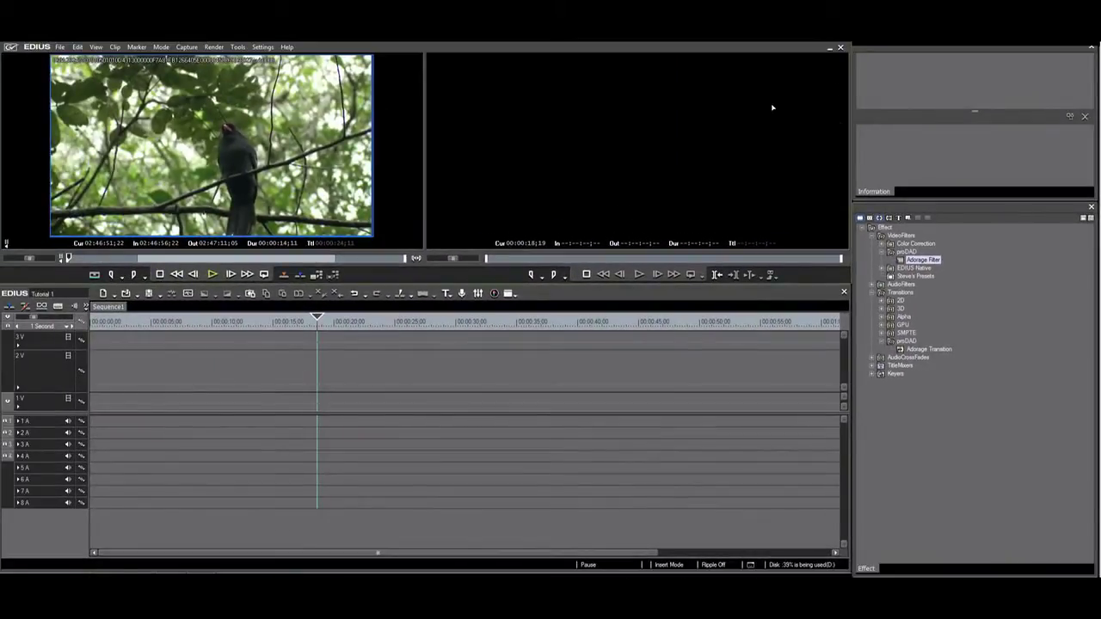
click(93, 322)
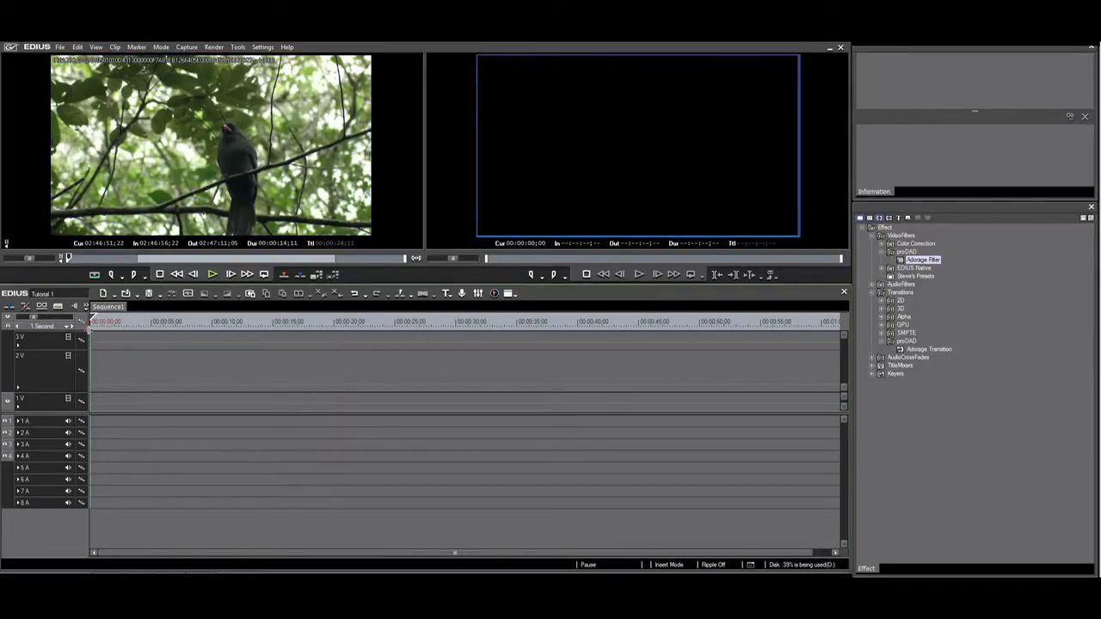
Place the bird clip at the start, the water-lily clip on 2V at ~10 s, and add Adorage Transition
key(bracketleft)
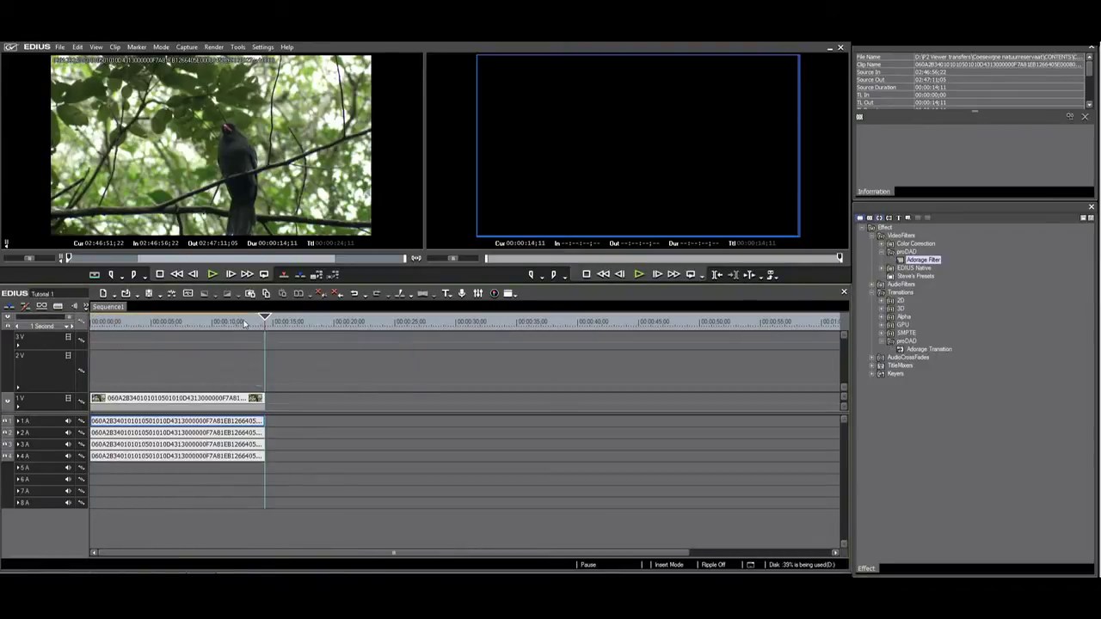
click(245, 322)
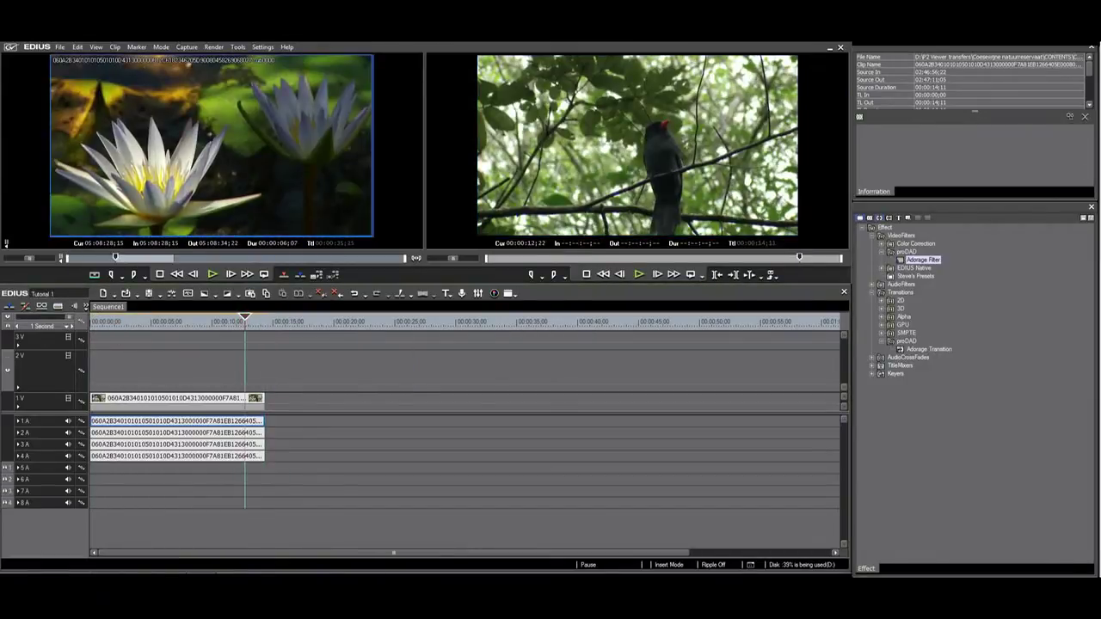
key(bracketleft)
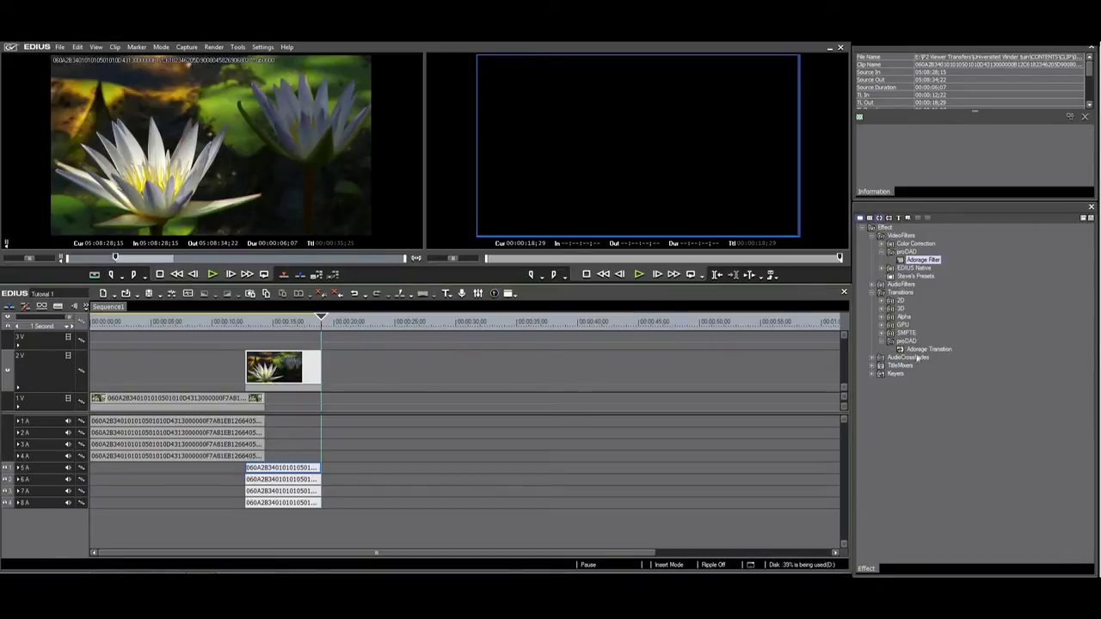
drag(919, 350, 274, 391)
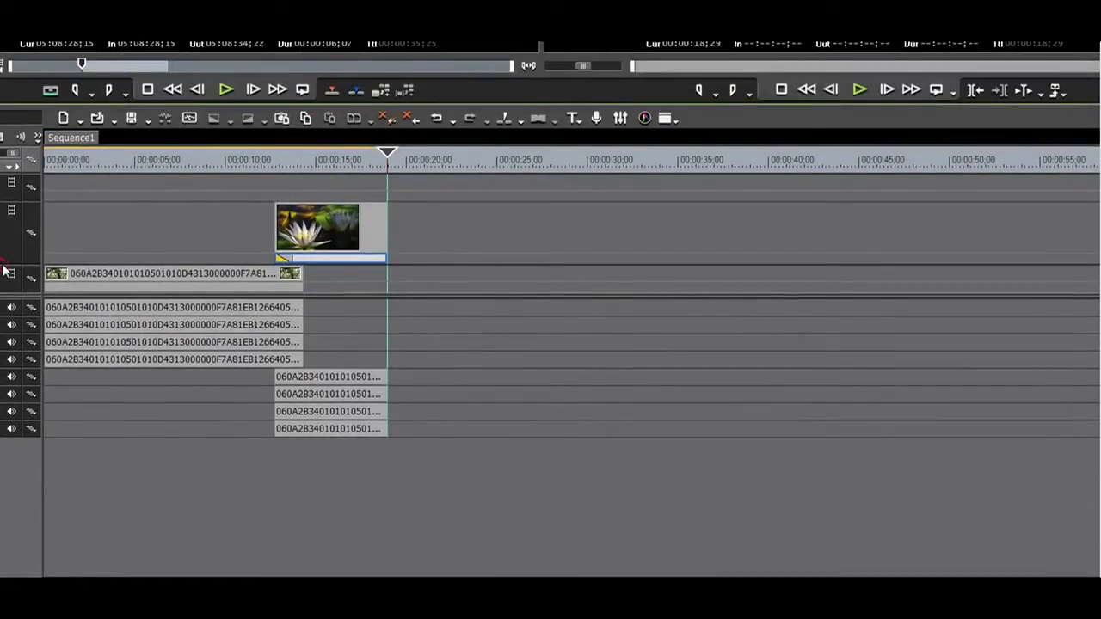
Lengthen the water-lily clip's fade-in on 2V and open the Adorage transition settings
drag(3, 295, 3, 348)
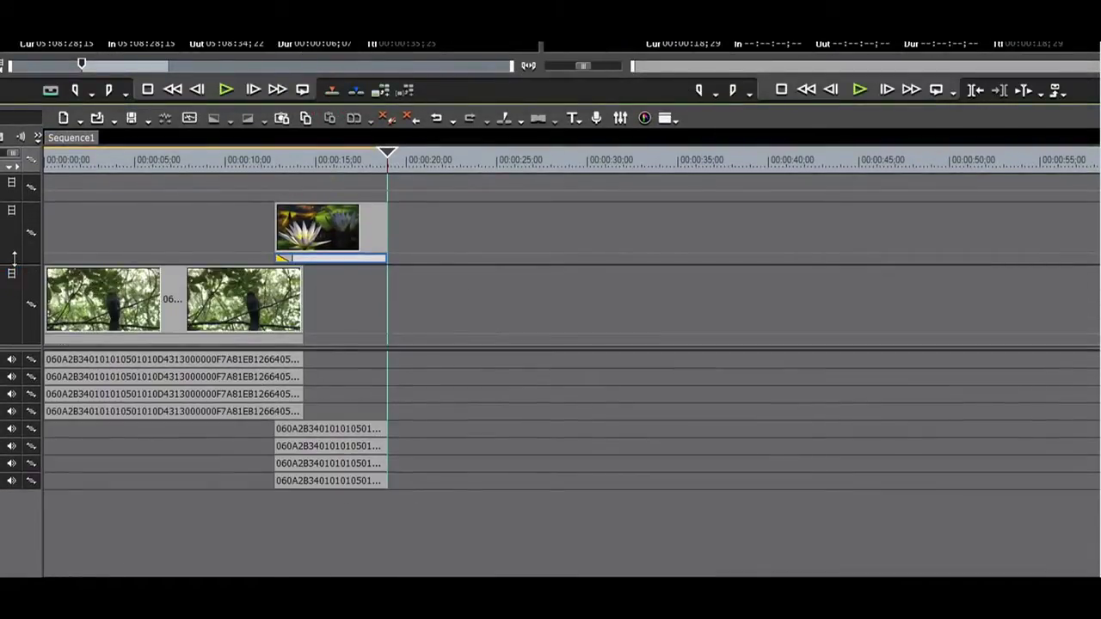
click(7, 205)
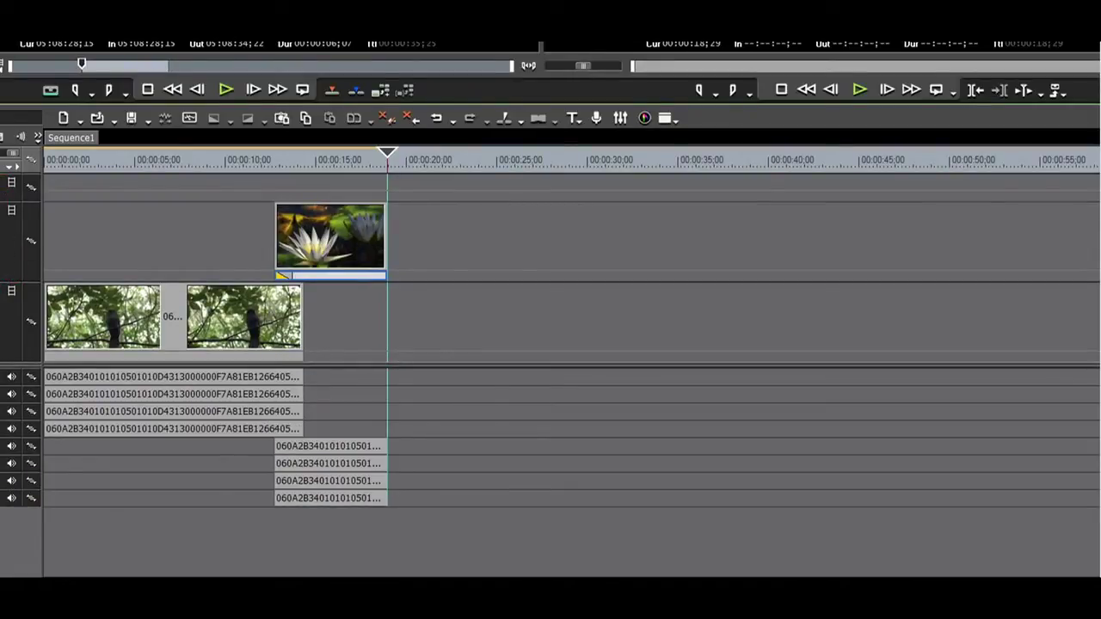
click(10, 291)
drag(302, 305, 310, 307)
drag(262, 162, 291, 172)
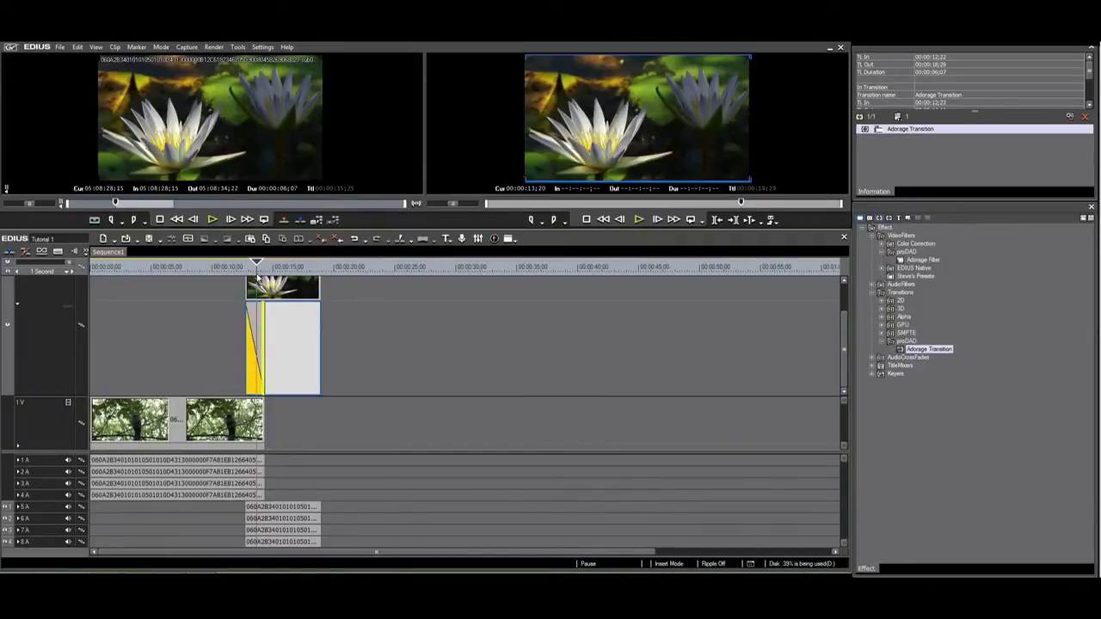
mouse_move(256, 275)
mouse_down()
mouse_move(244, 287)
mouse_move(258, 289)
mouse_up()
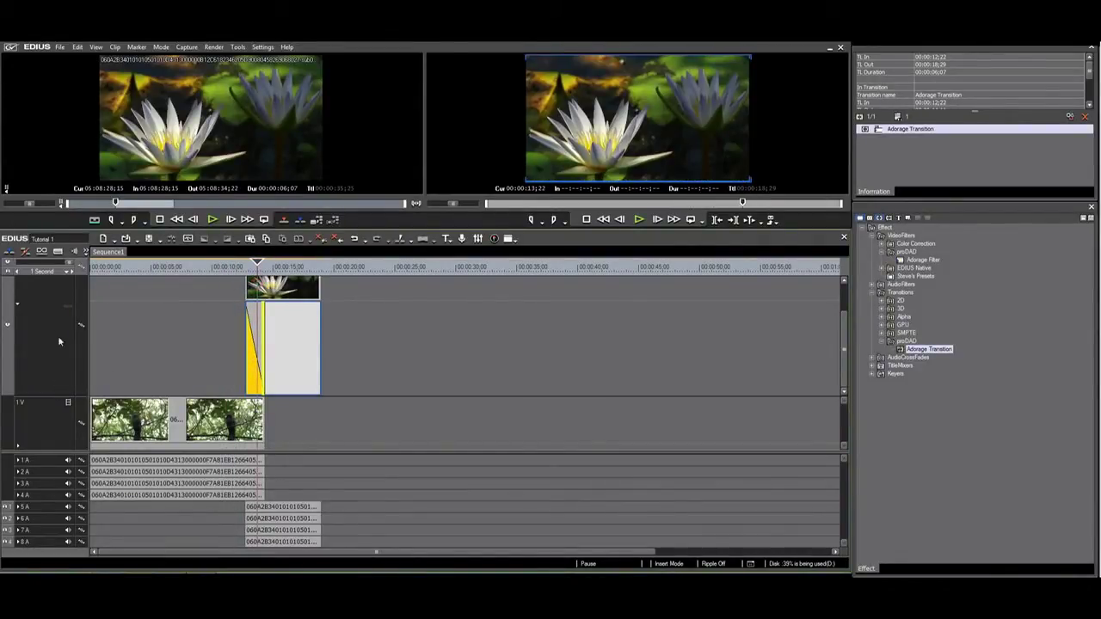
drag(43, 388, 63, 385)
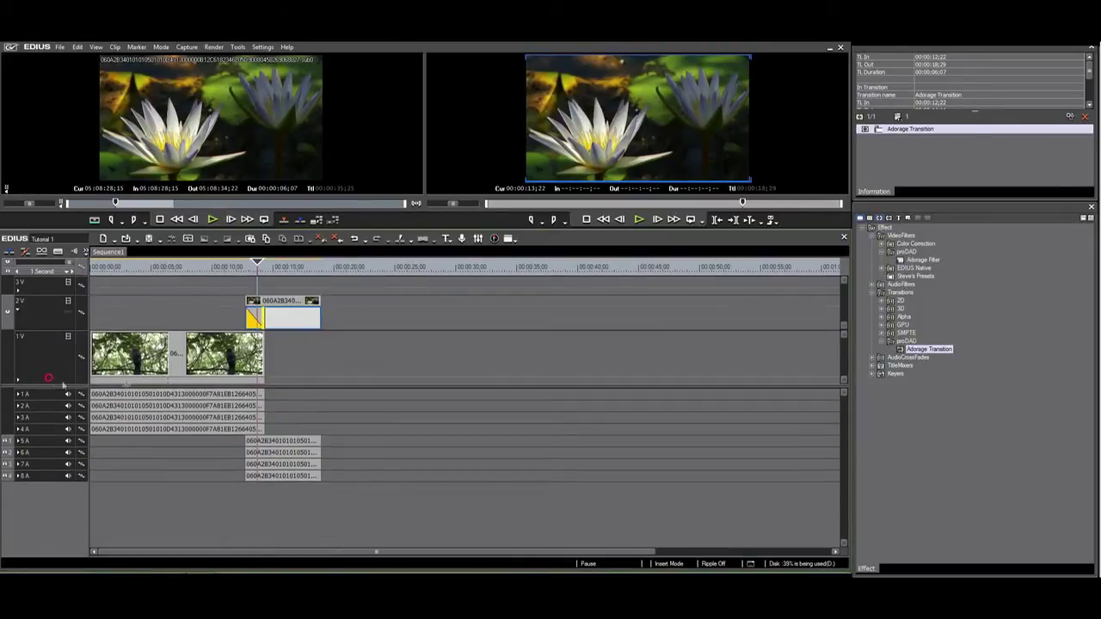
click(273, 305)
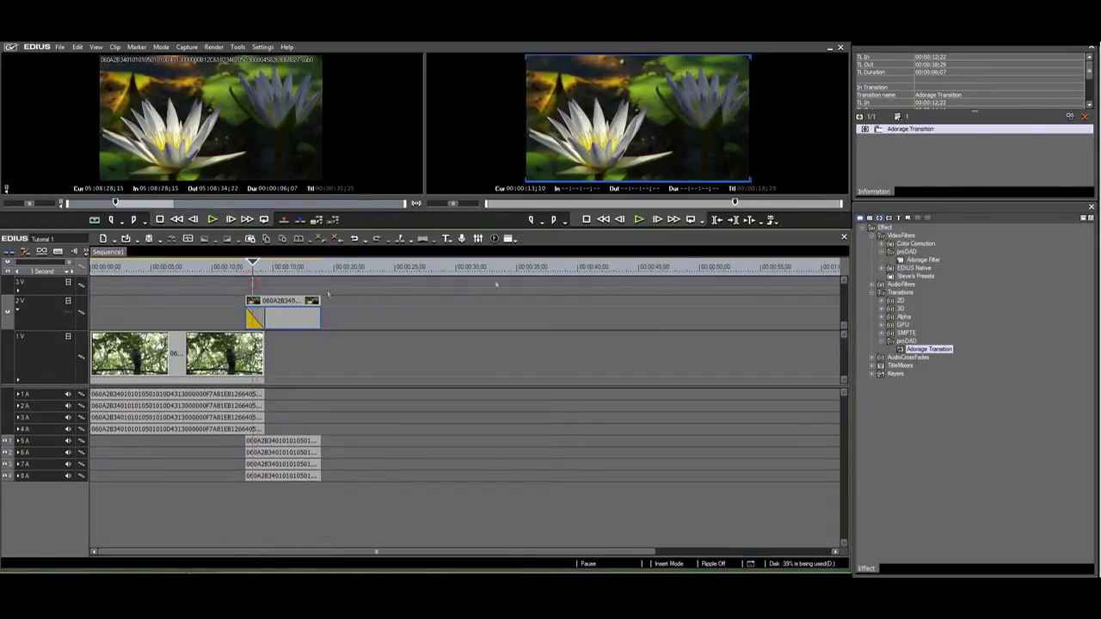
double_click(905, 130)
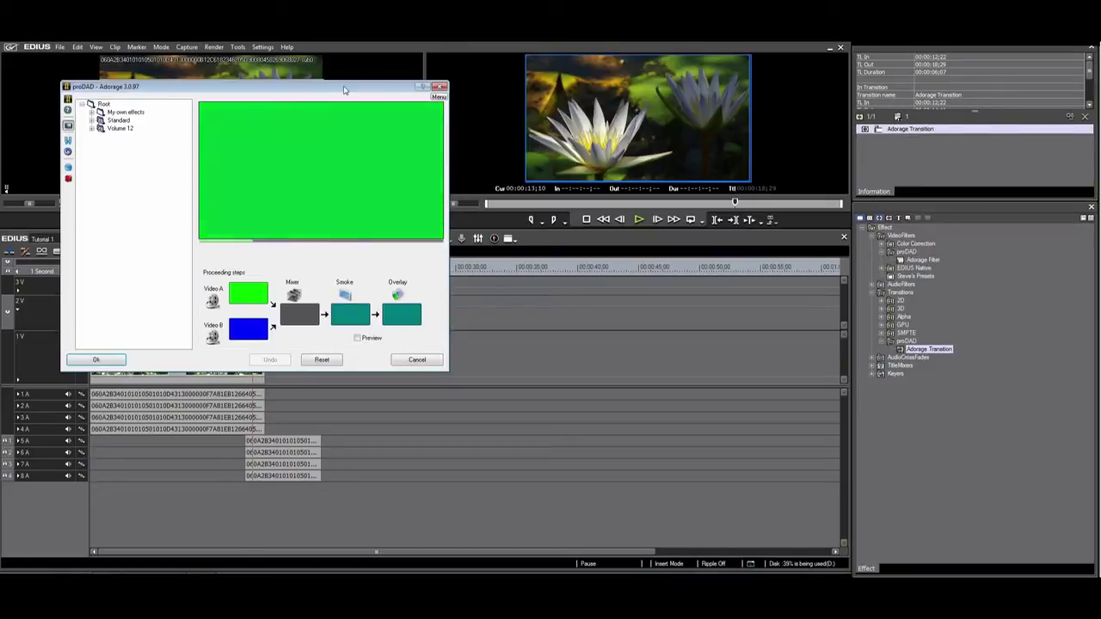
Apply Volume 12 > Hotspots > USA - White house > Way sign as the transition effect
drag(343, 90, 656, 181)
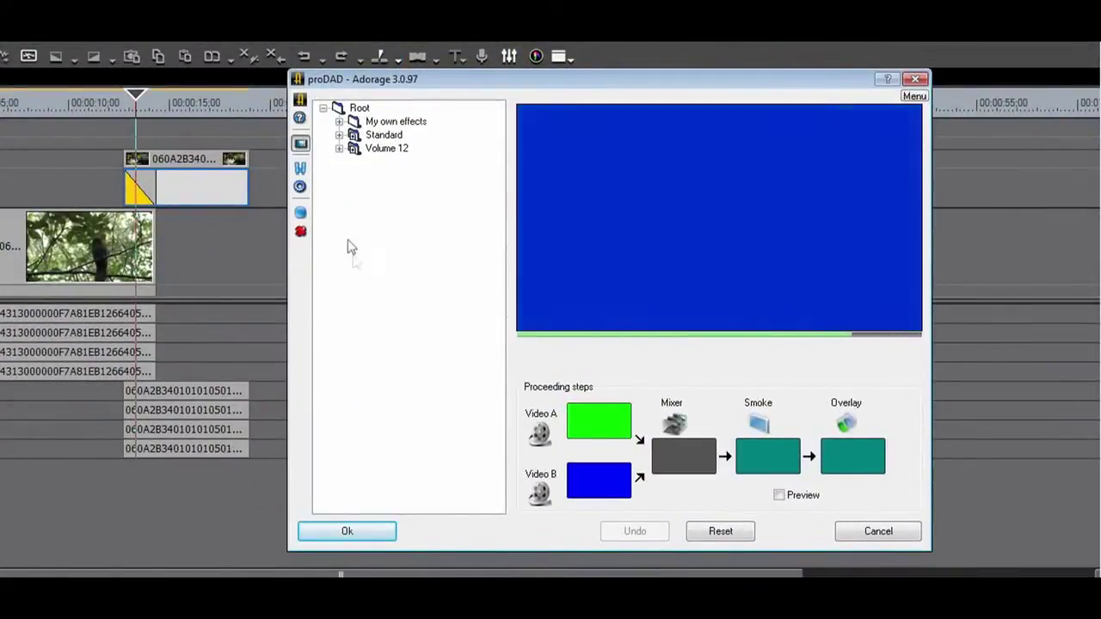
click(339, 148)
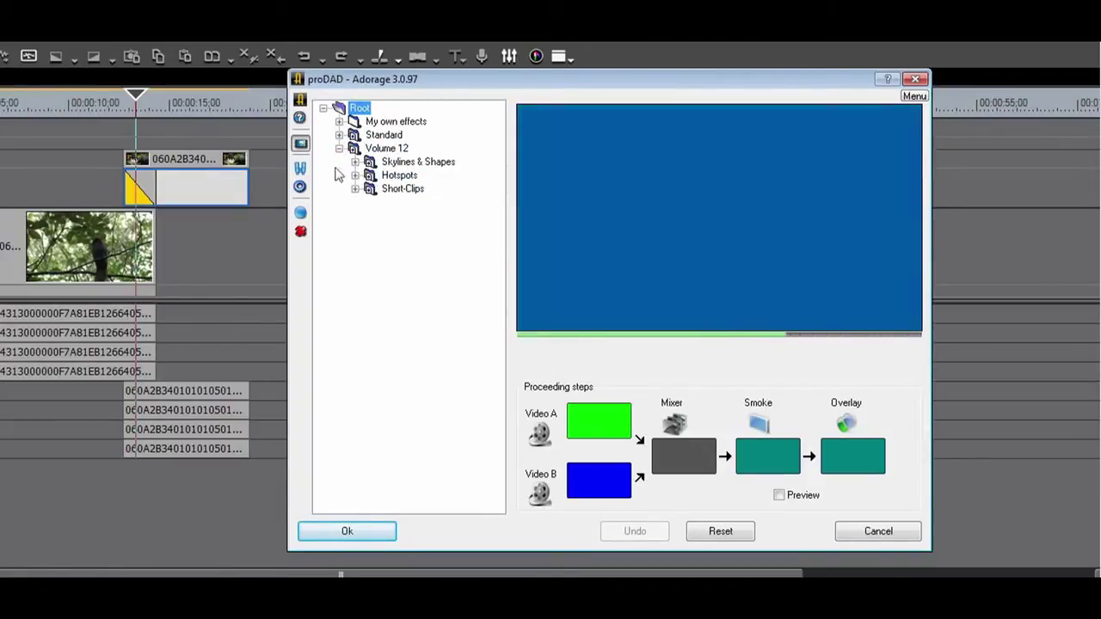
click(355, 175)
click(496, 225)
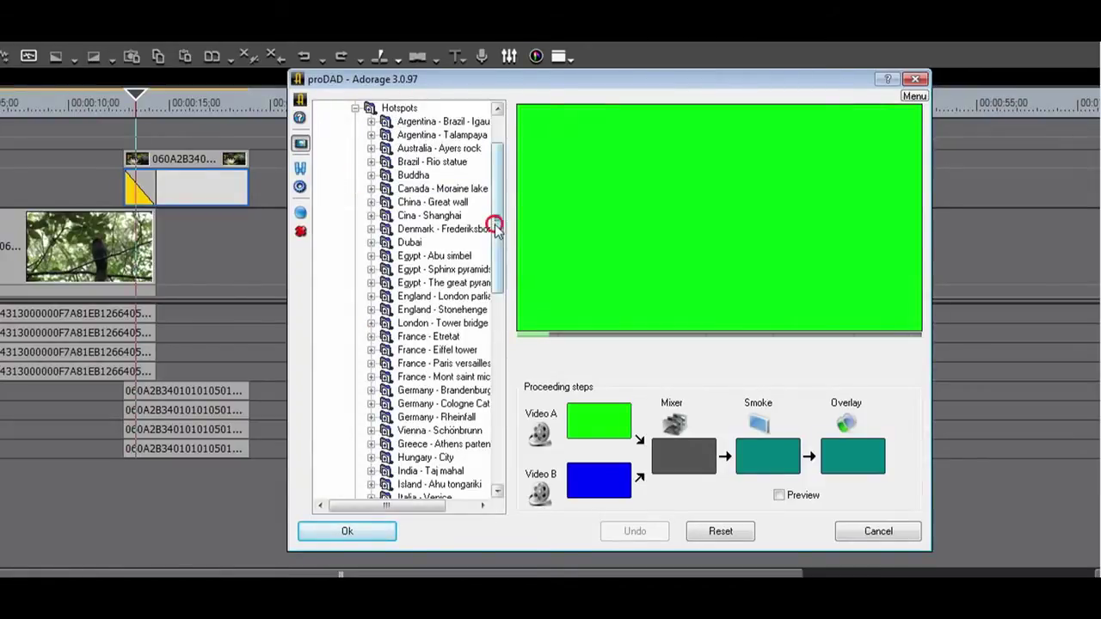
drag(496, 225, 487, 394)
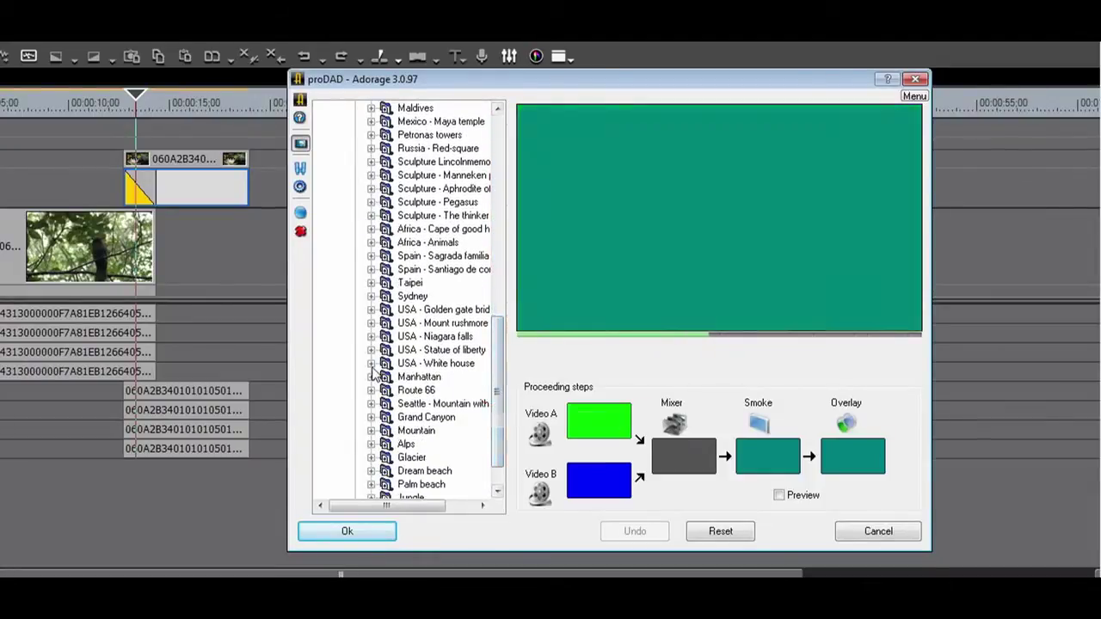
click(371, 364)
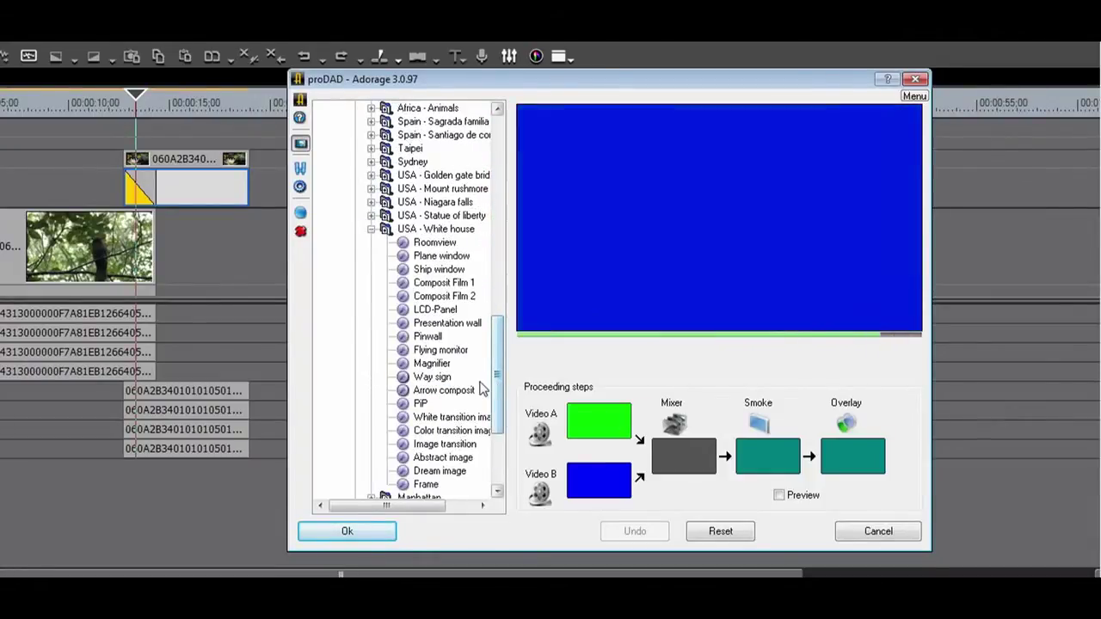
click(433, 377)
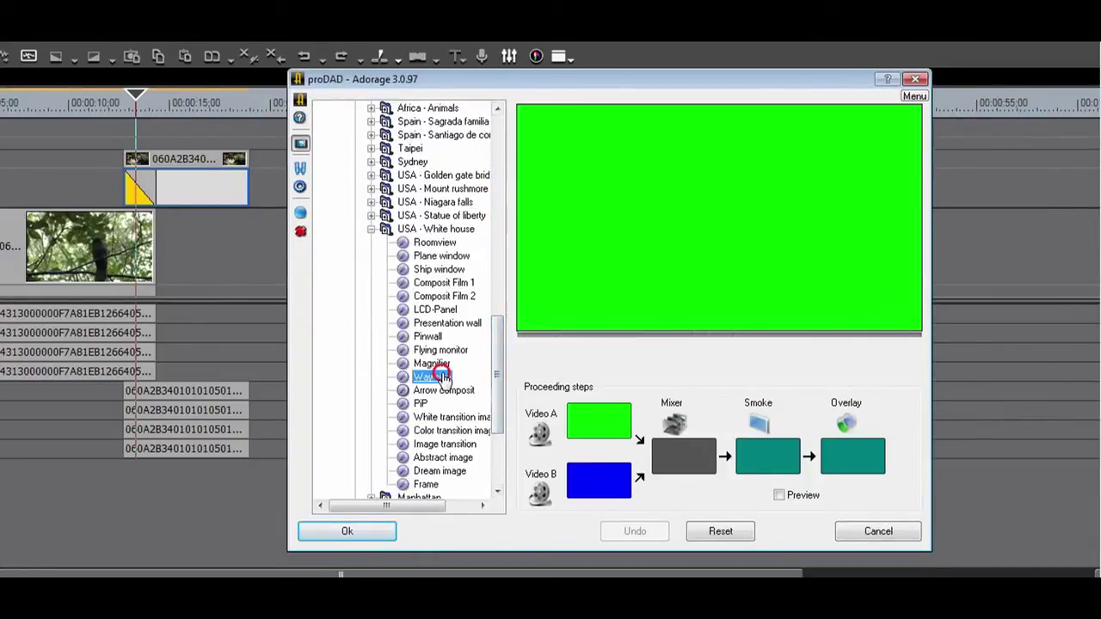
click(377, 530)
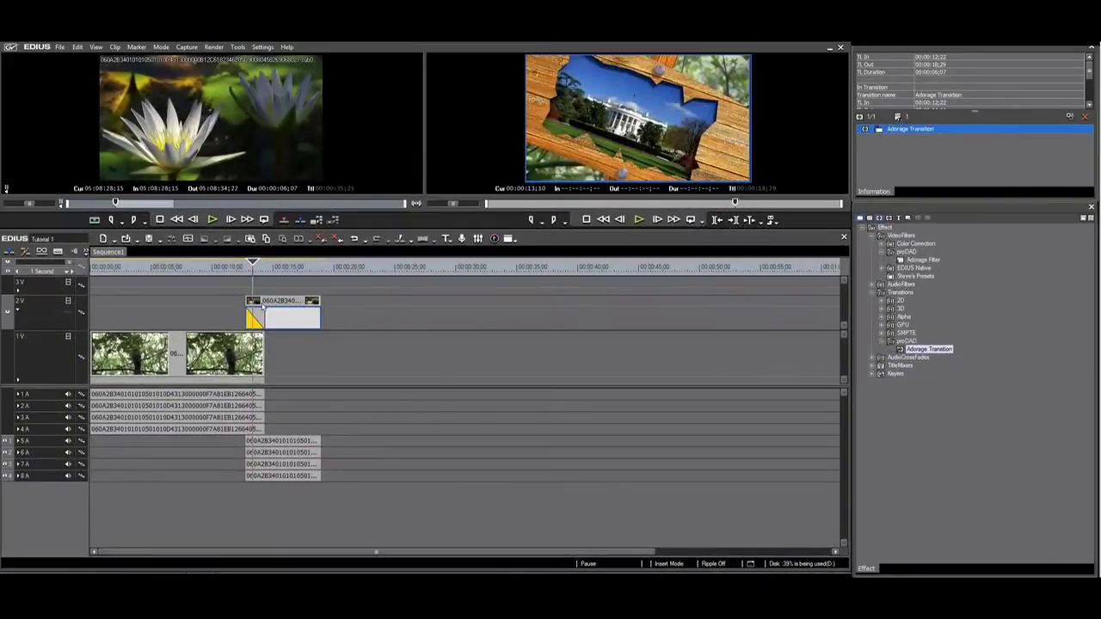
Step frame by frame through the Way sign transition from 00:00:12;22, then return to 12;22
click(119, 103)
drag(240, 269, 245, 269)
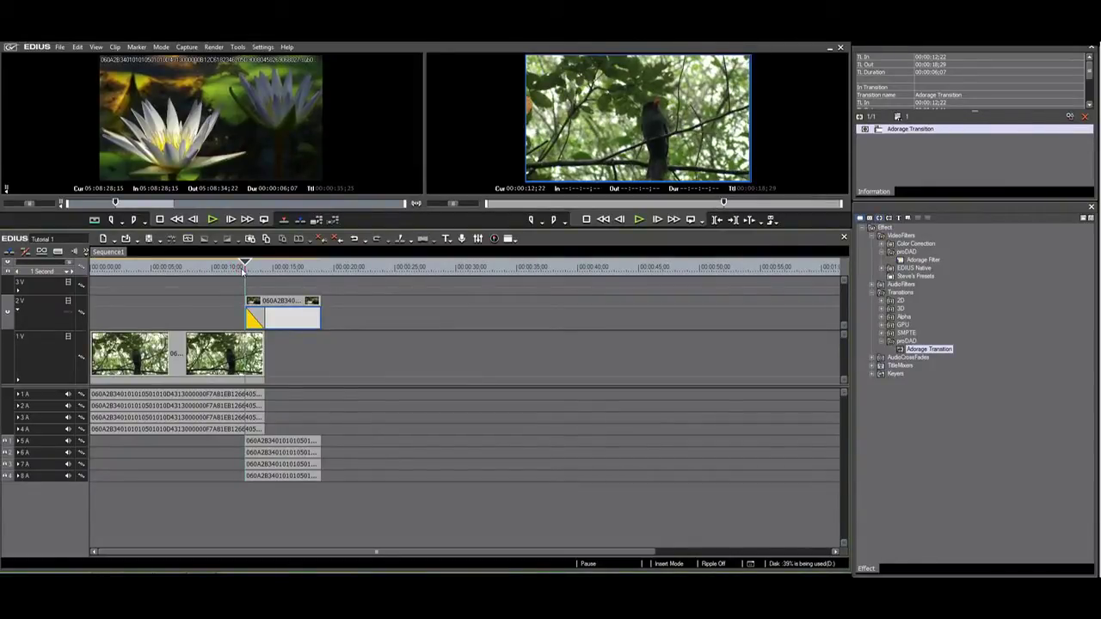
drag(243, 270, 246, 270)
key(Right)
key(Right)
key(Right)
key(Right)
key(Right)
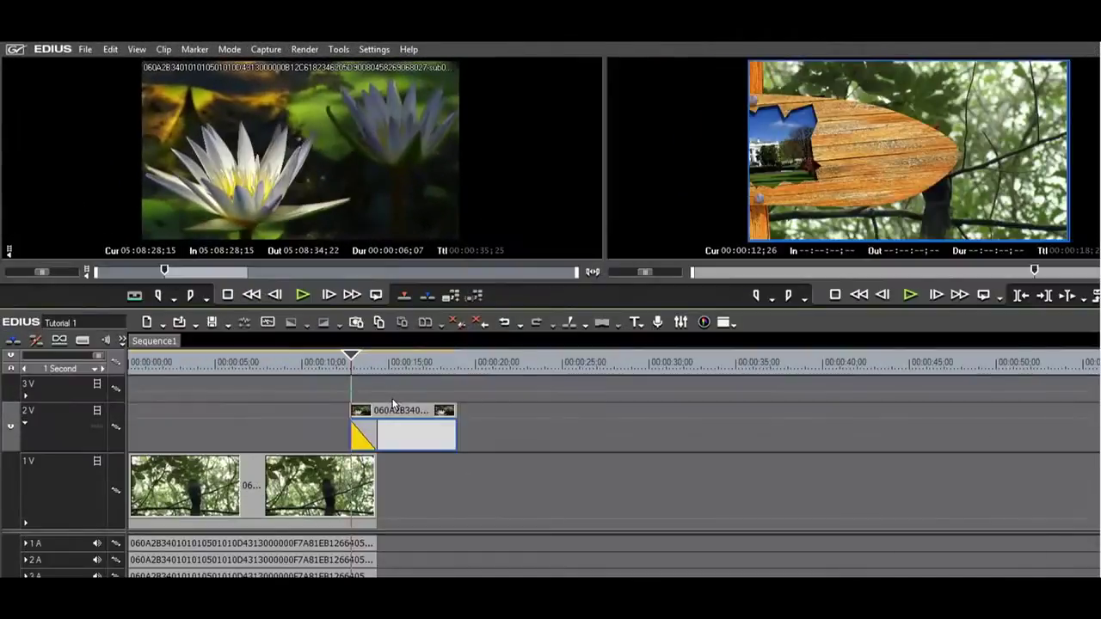
key(Right)
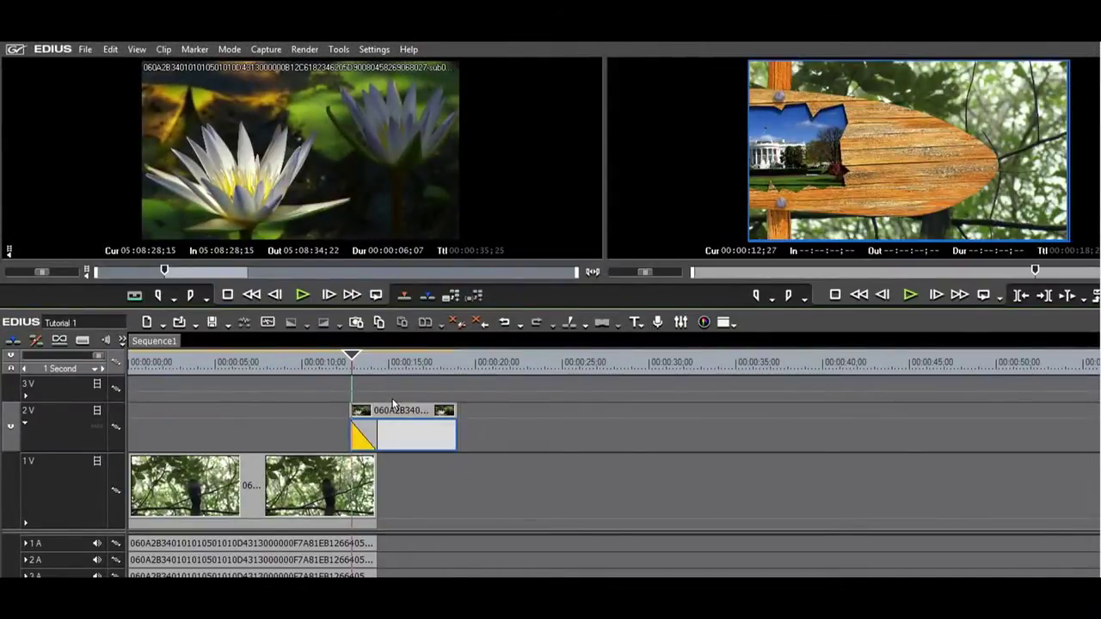
key(Right)
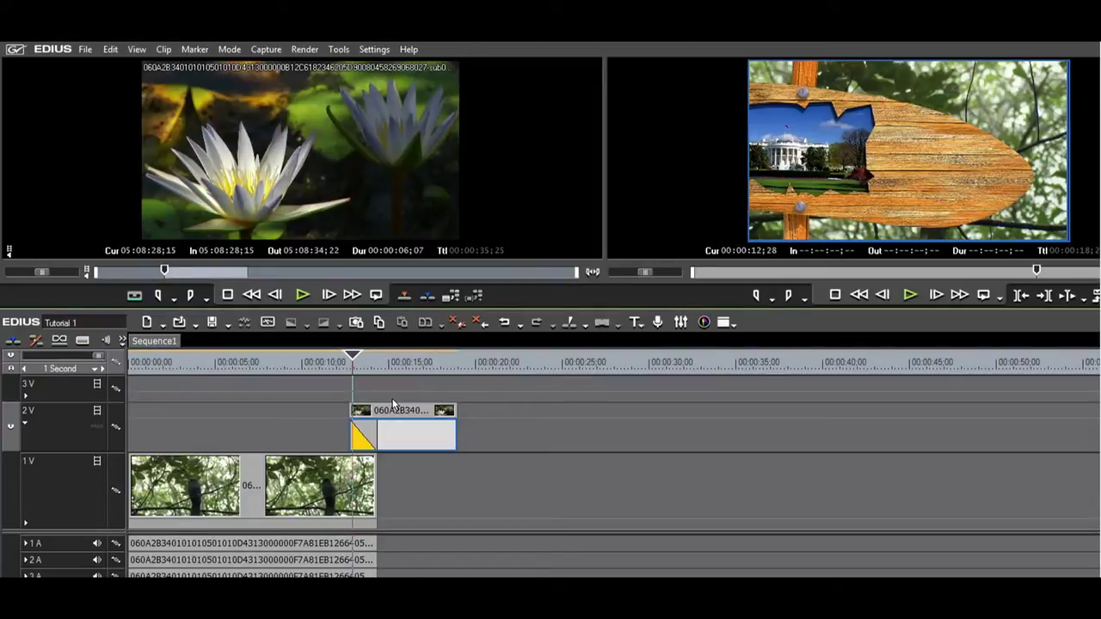
key(Right)
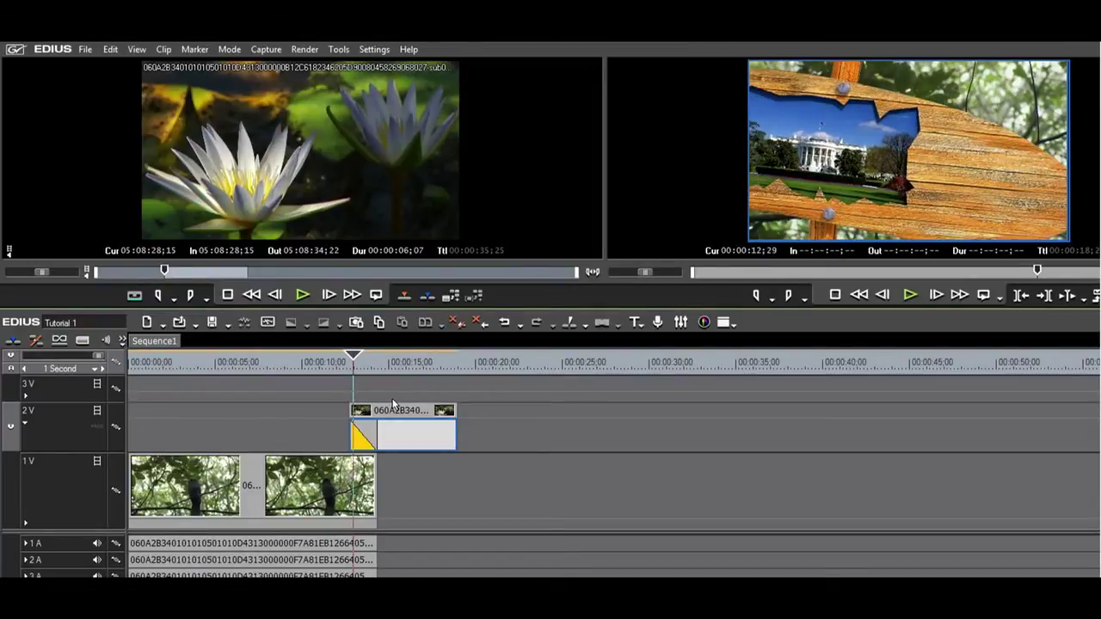
key(Right)
key(Right)
key(Right)
key(Right)
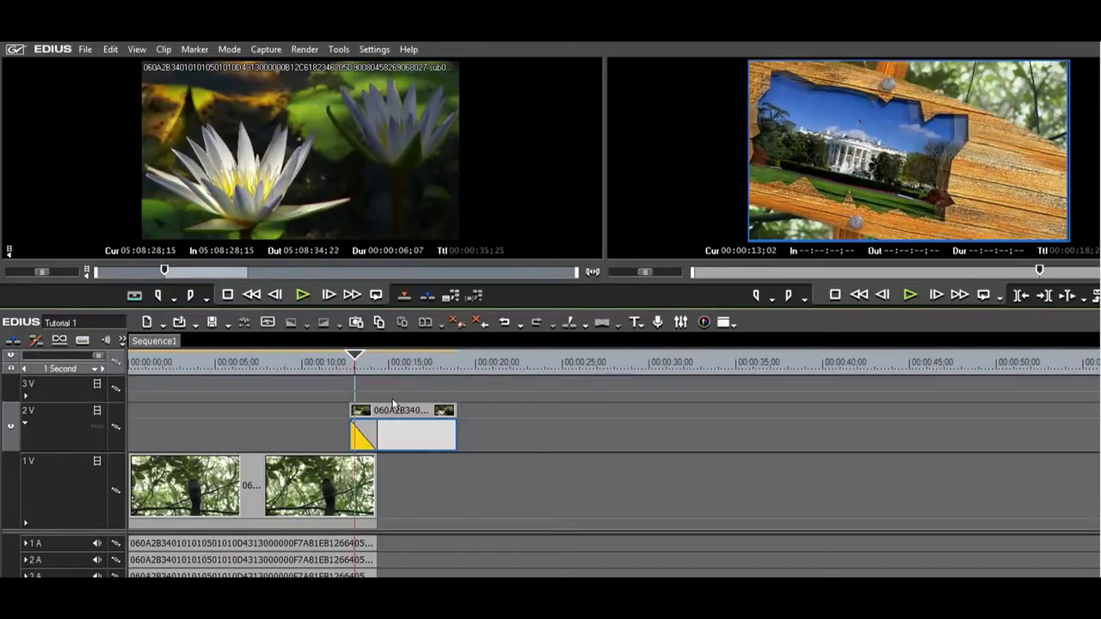
key(Right)
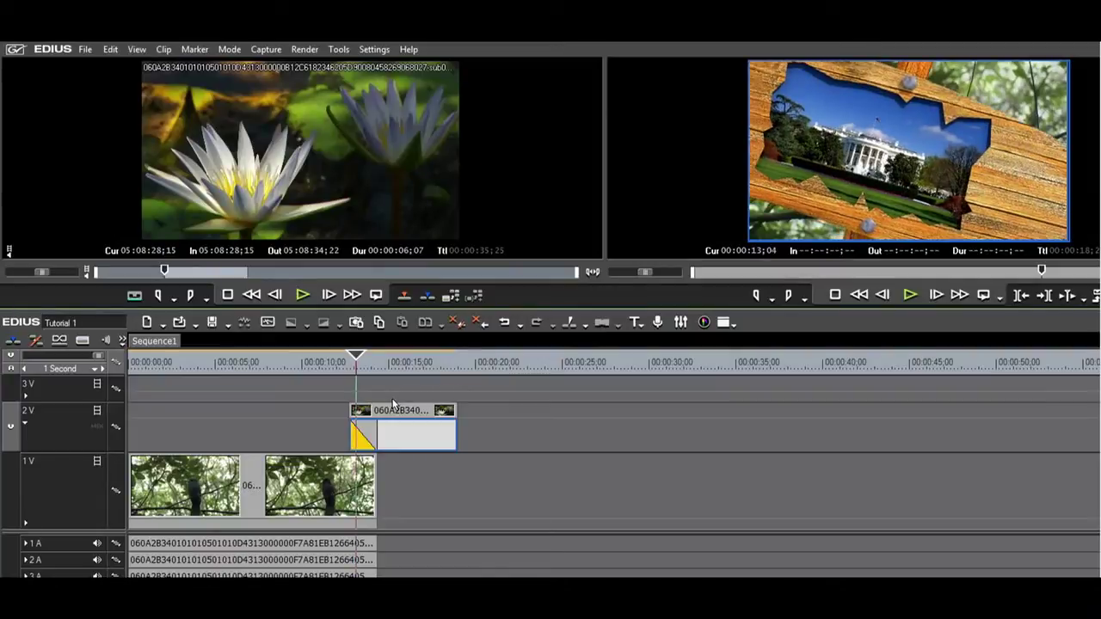
key(Right)
key(Right)
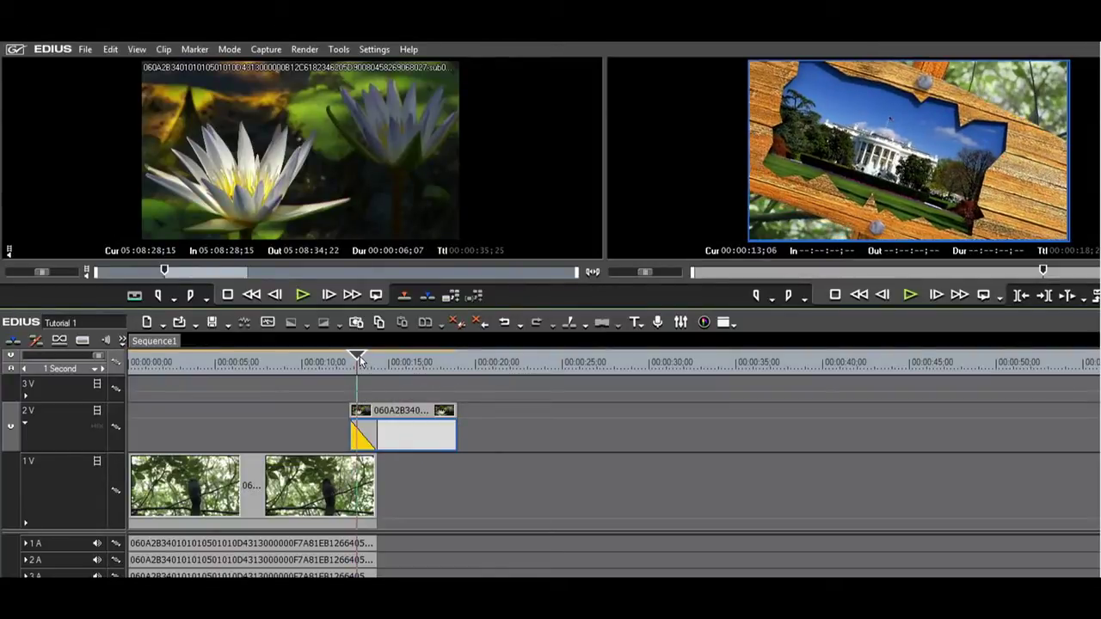
key(Right)
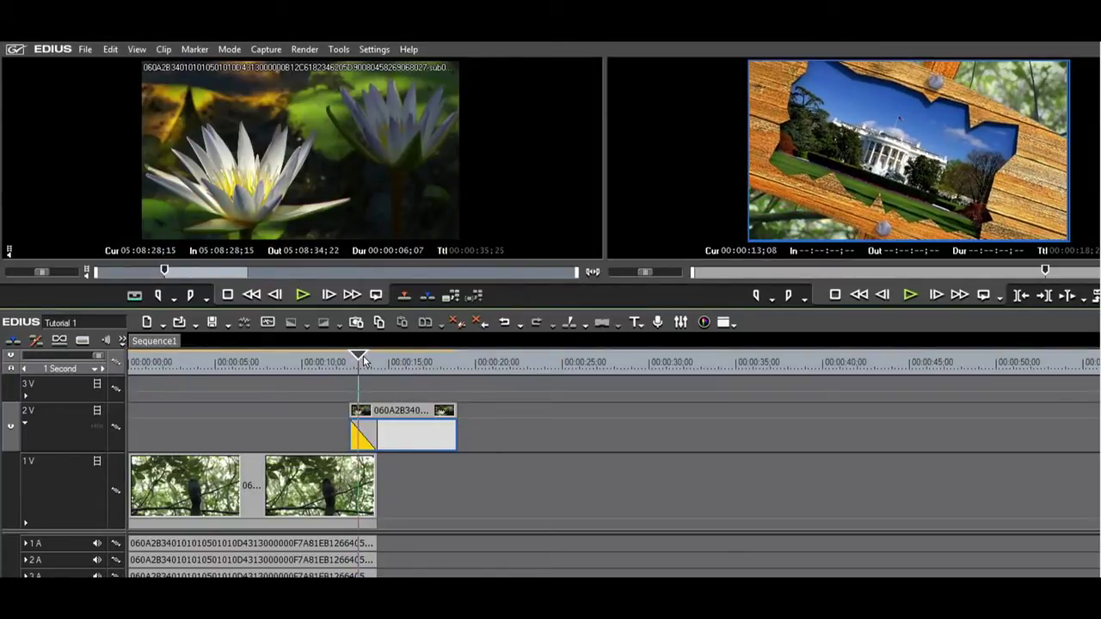
drag(363, 361, 376, 361)
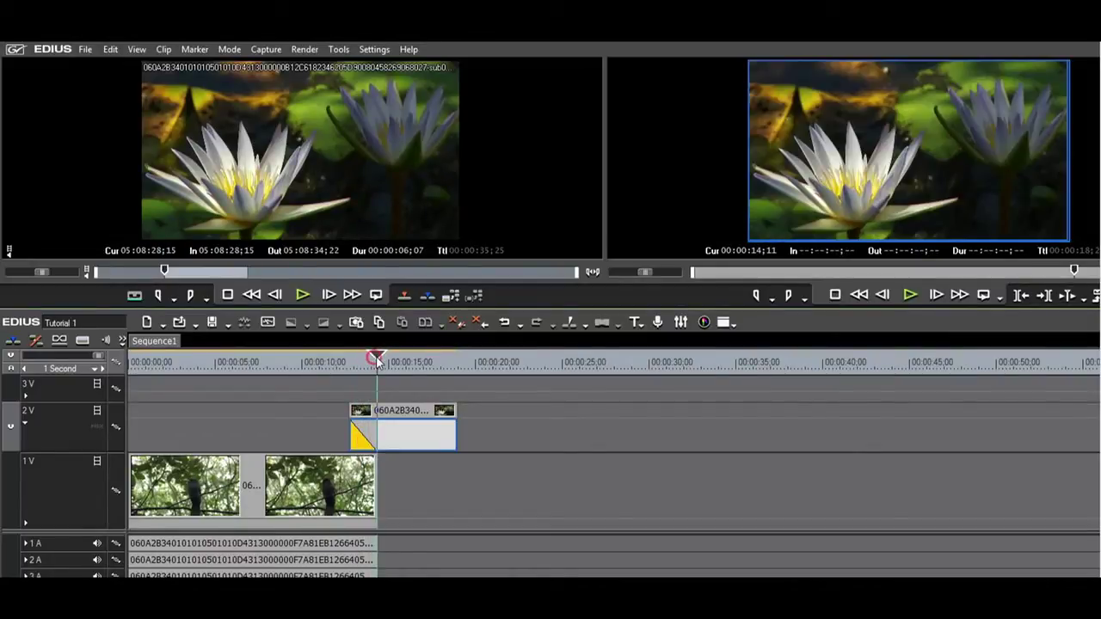
drag(376, 360, 355, 356)
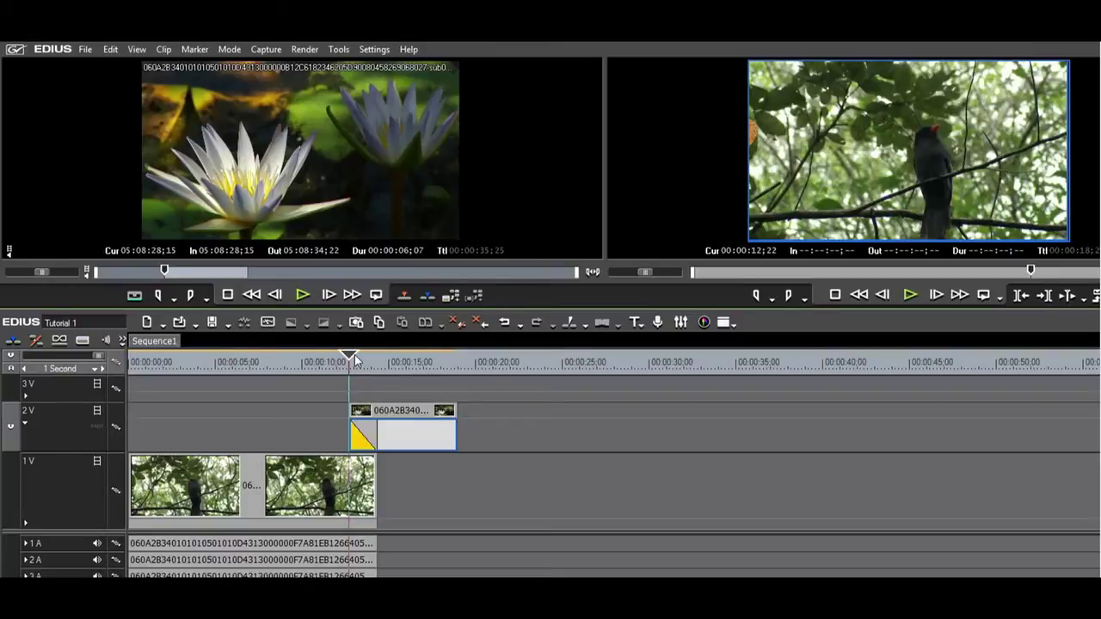
Mark In at 00:00:12;22 and Out at 00:00:14;11, then render that range
key(i)
click(378, 360)
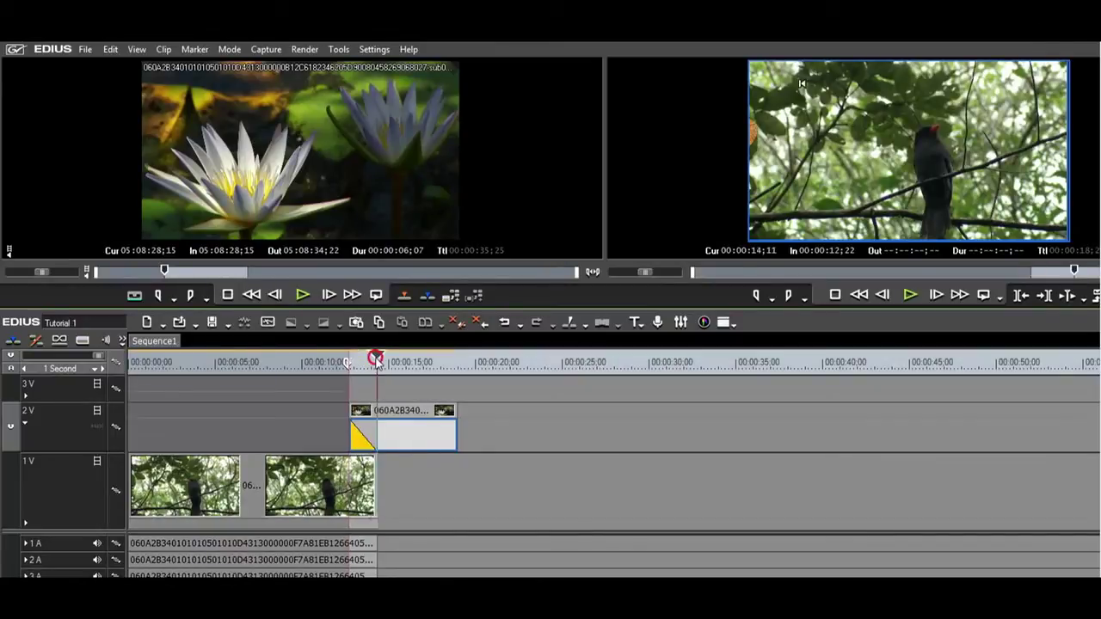
key(o)
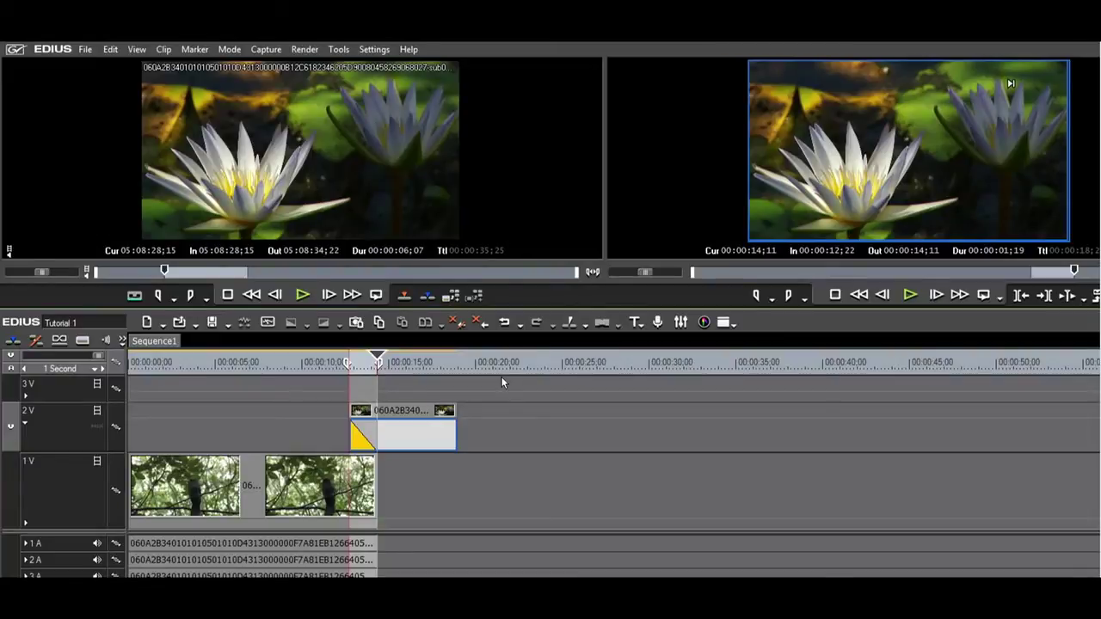
key(ctrl+q)
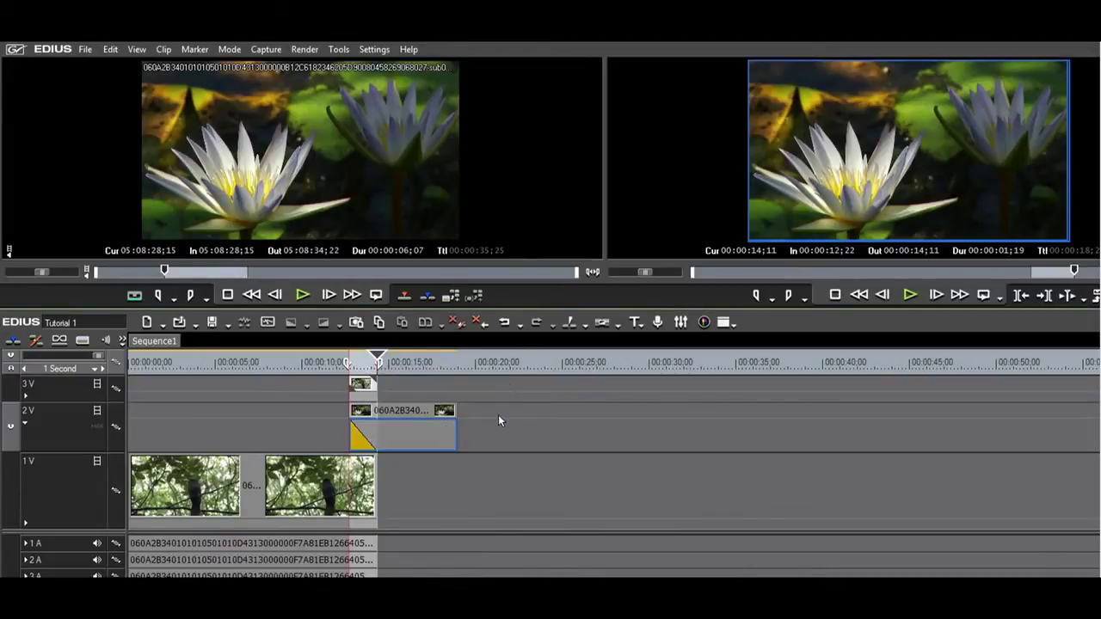
Play back the rendered transition, then delete the small clip on track 3V
click(325, 363)
key(space)
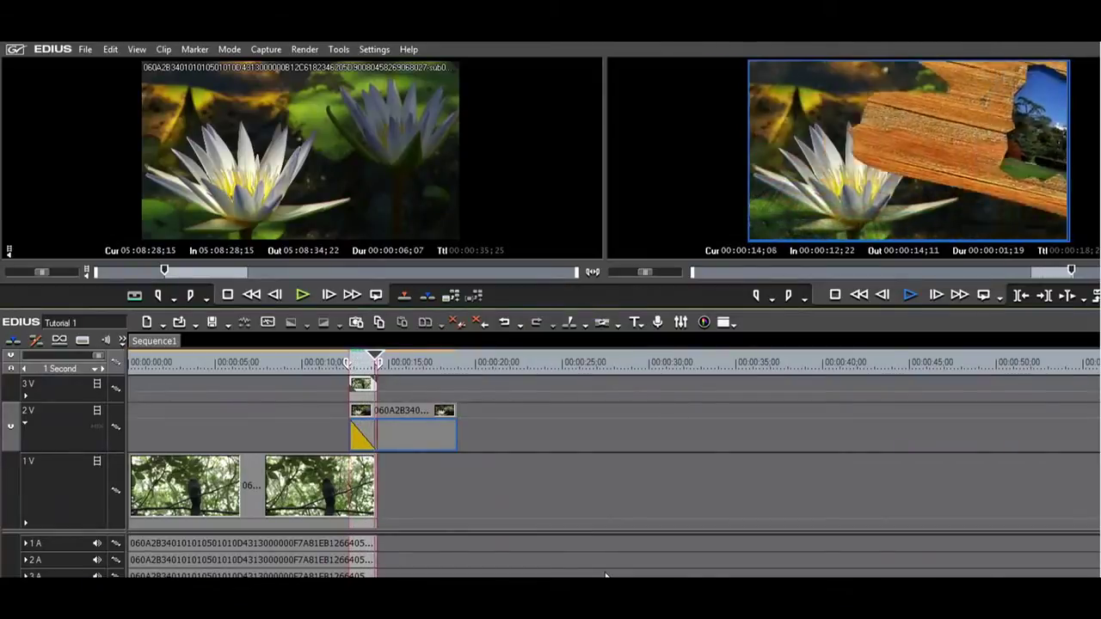
key(space)
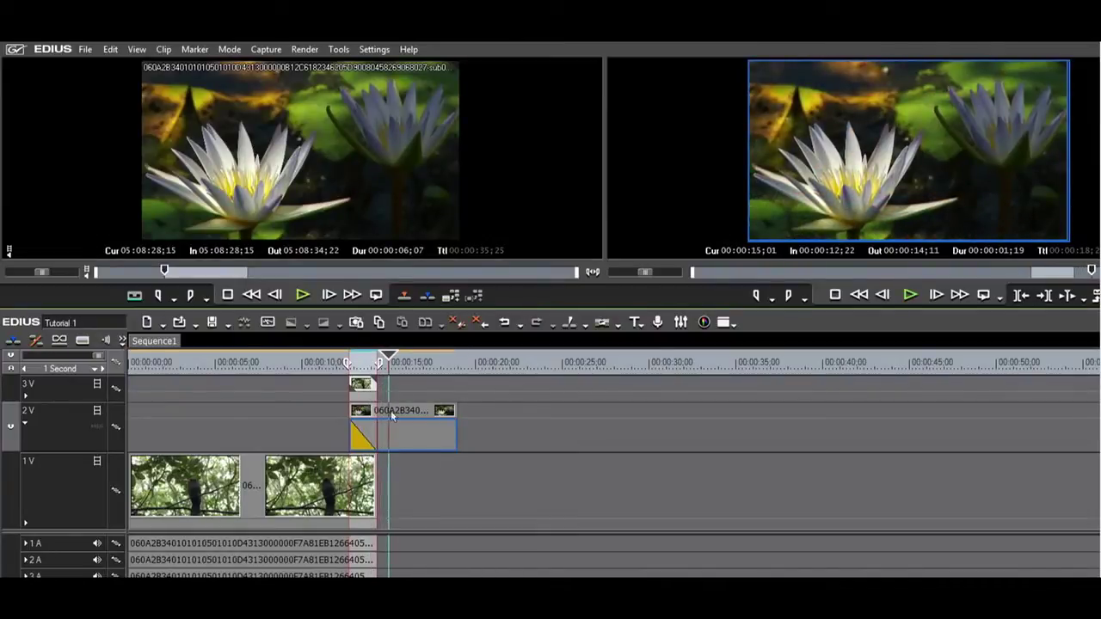
click(365, 386)
key(Delete)
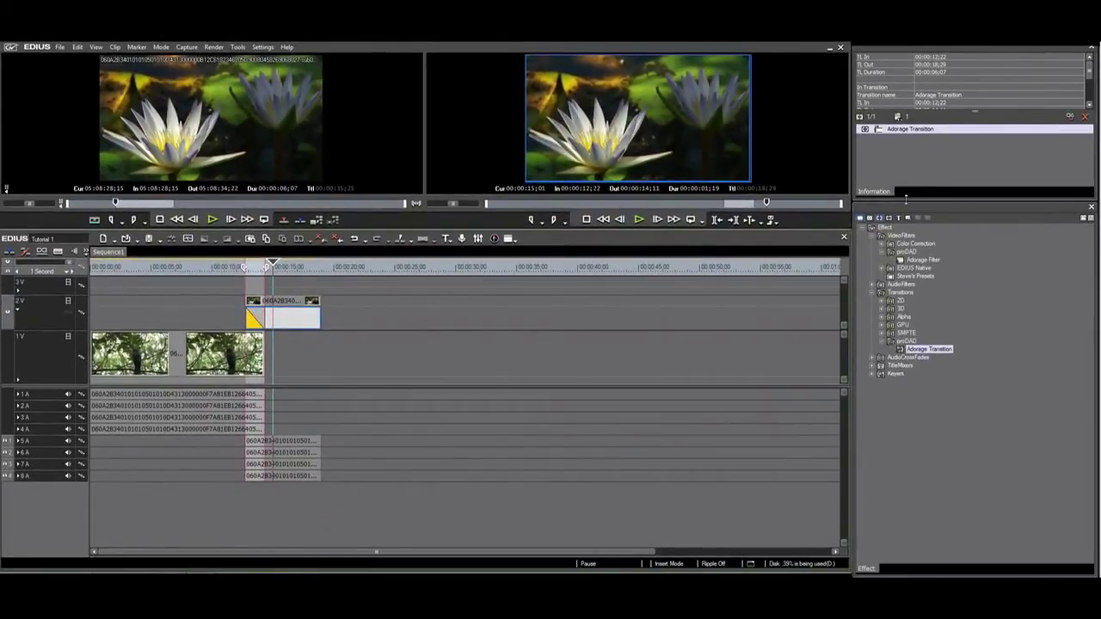
Open the Mixer step settings of the Way sign Adorage transition
click(909, 129)
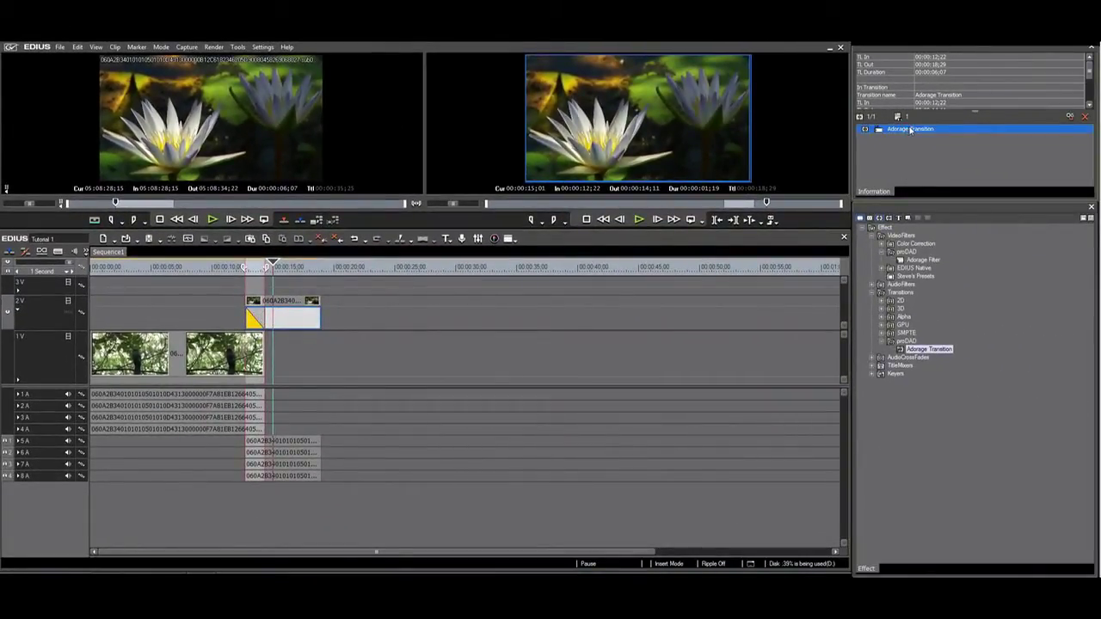
double_click(910, 129)
scroll(465, 349, down, 10)
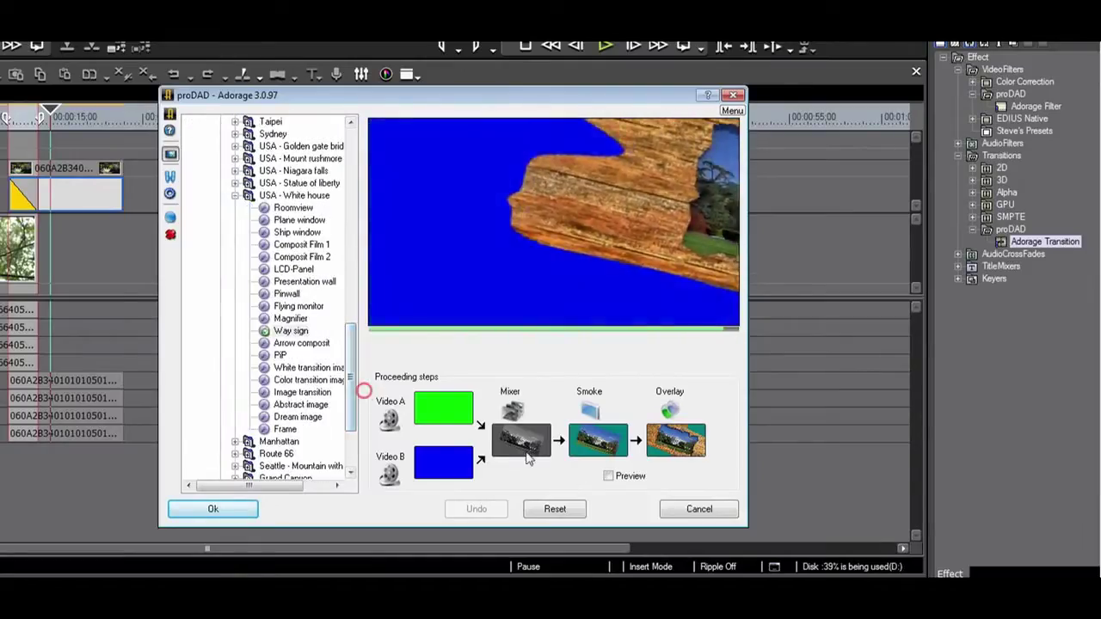
click(527, 448)
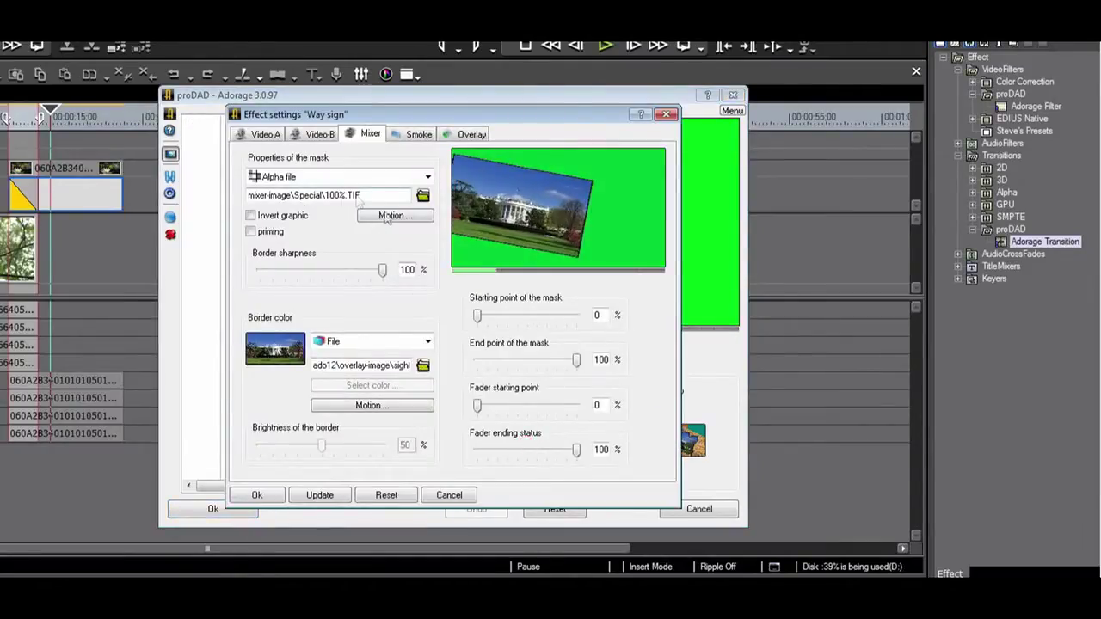
Set the Mixer border image to 'This is cool' from Pictures and check it at 00:00:13
click(424, 366)
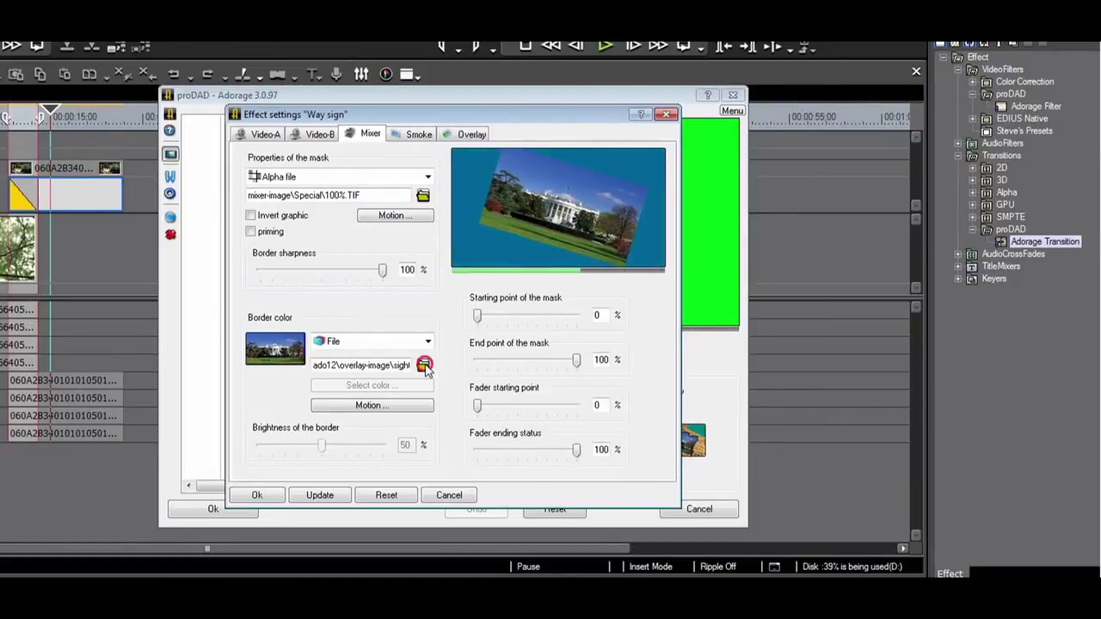
click(267, 266)
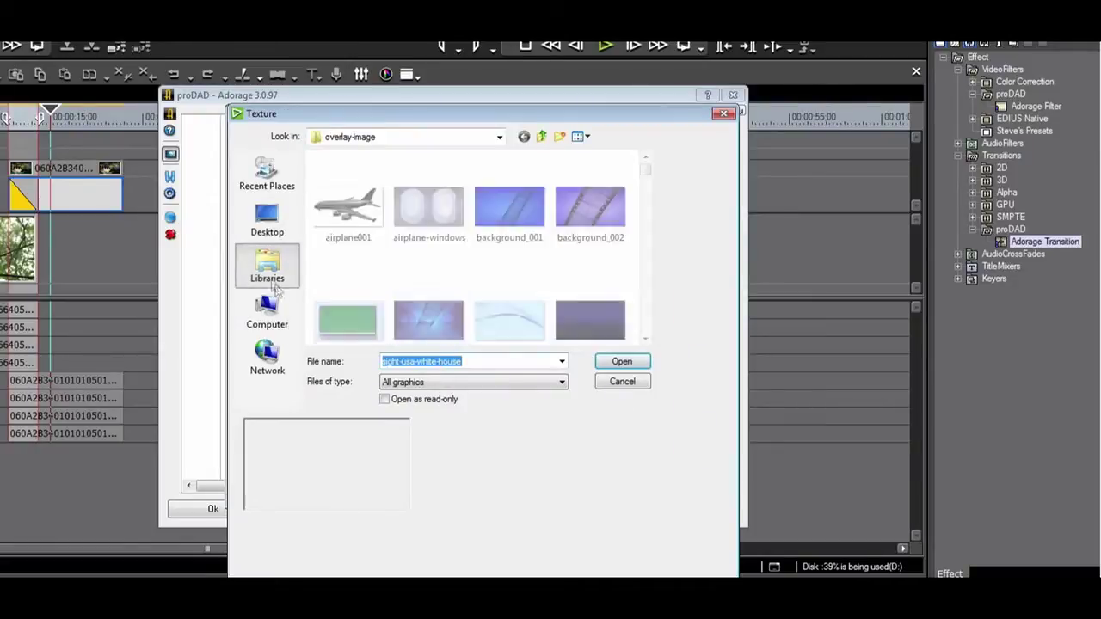
click(370, 219)
double_click(399, 230)
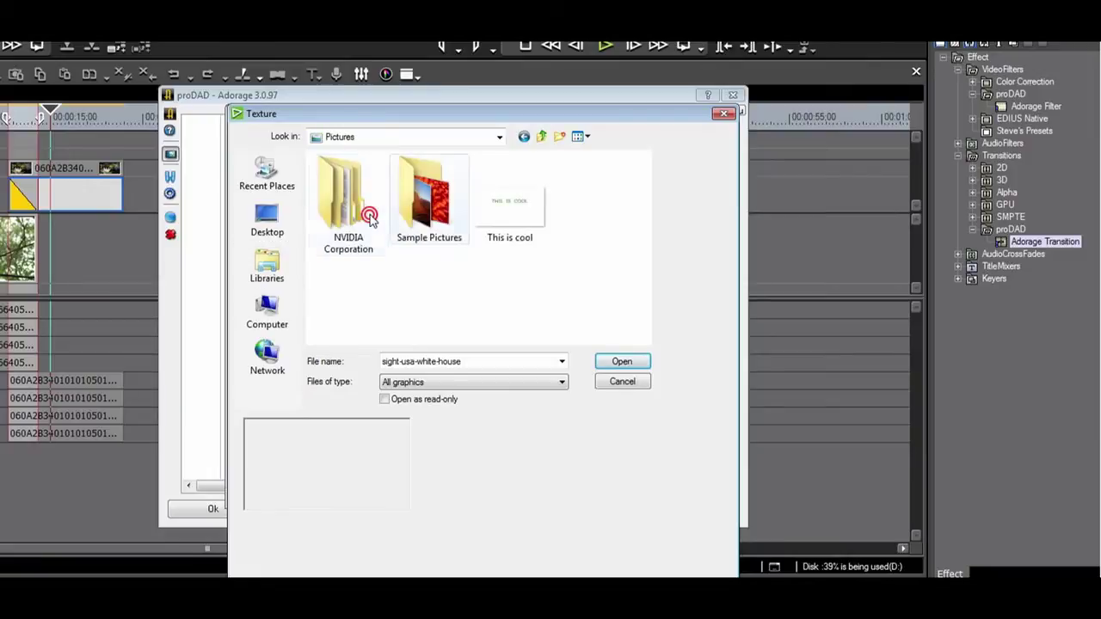
click(504, 209)
click(615, 362)
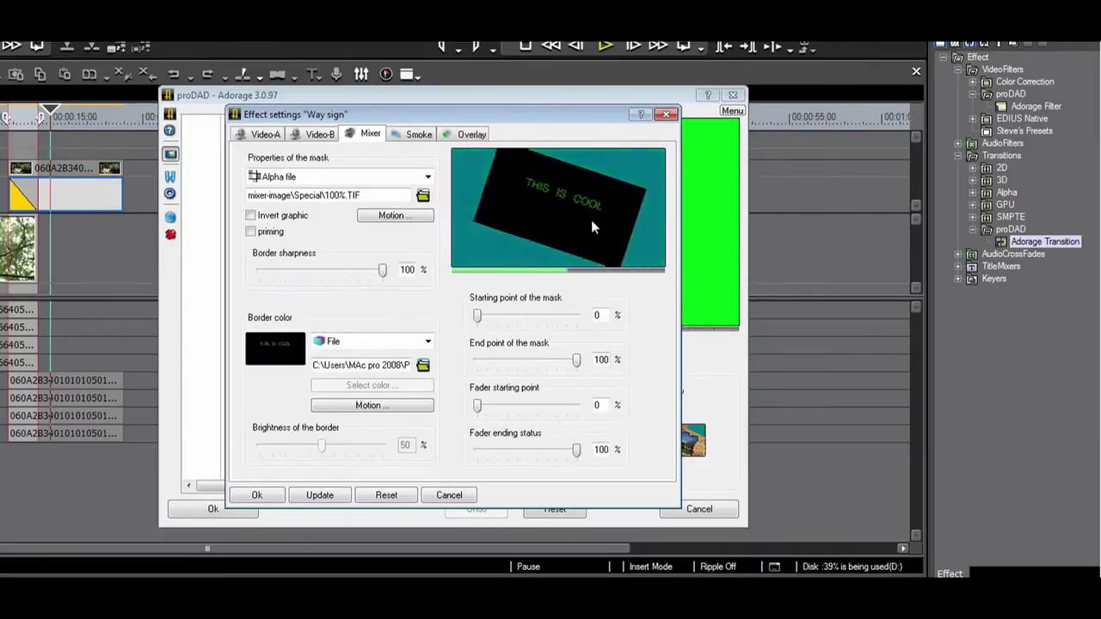
click(268, 495)
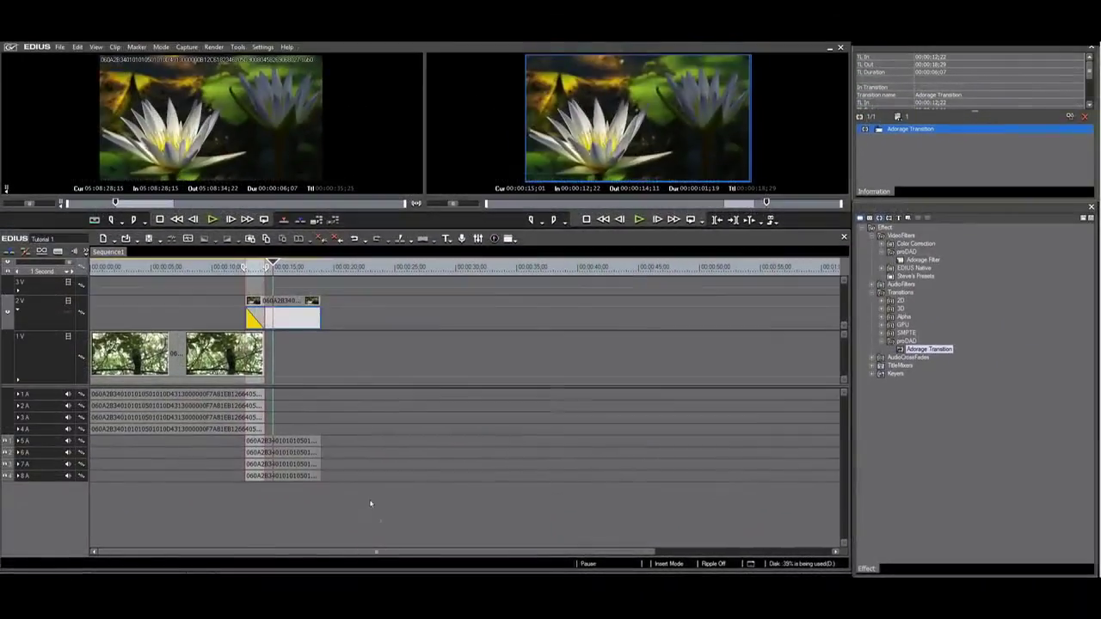
click(254, 265)
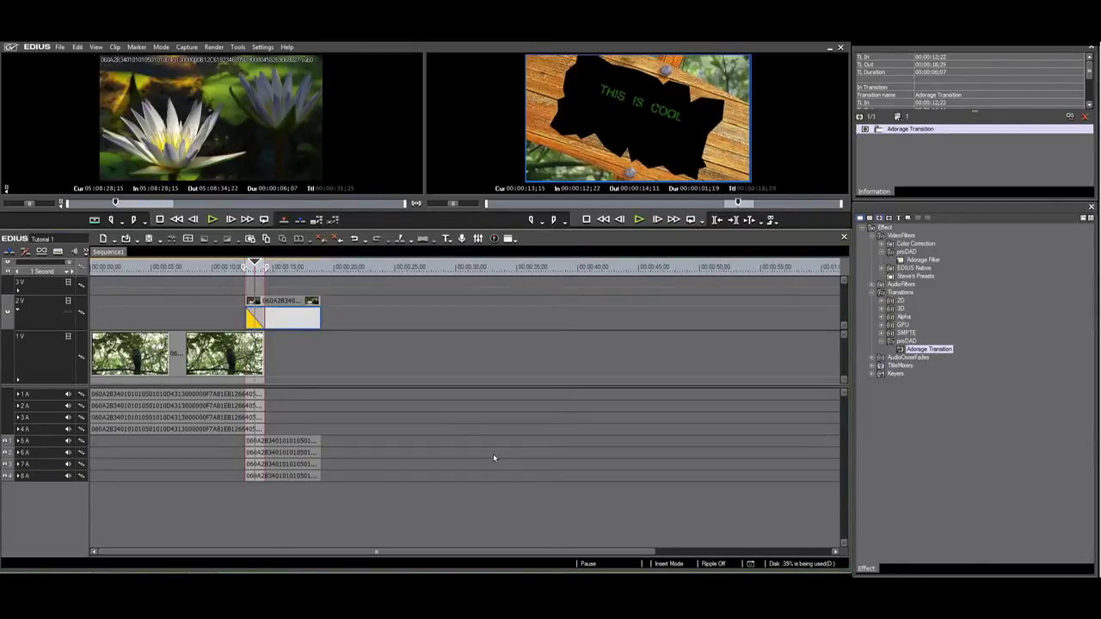
double_click(919, 130)
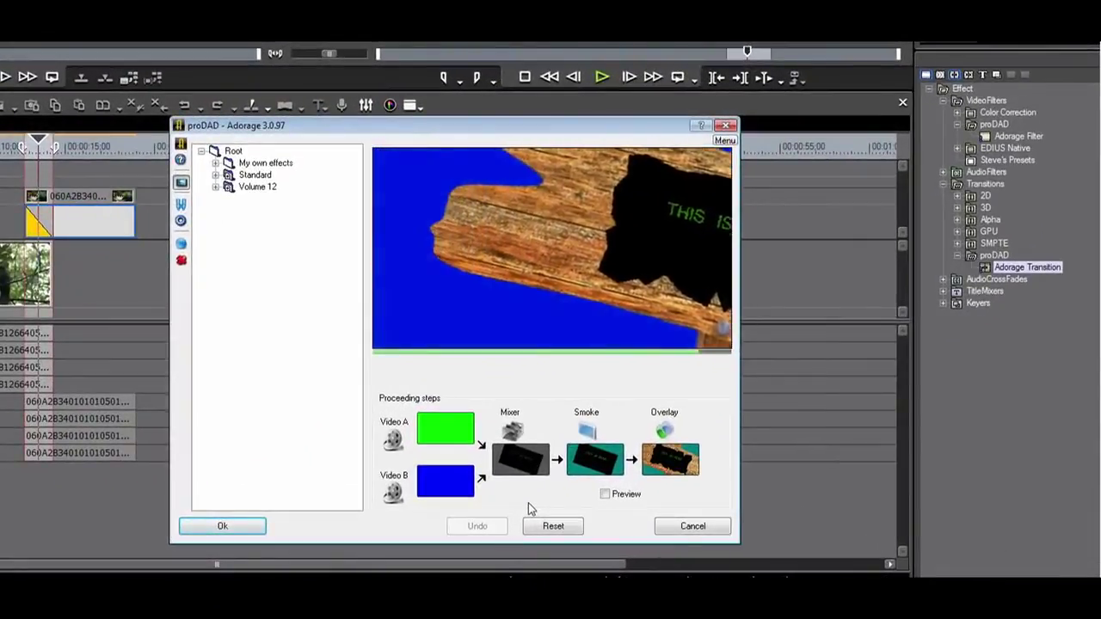
Replace the Mixer border source with the crabhawk video from the Videos library
click(519, 459)
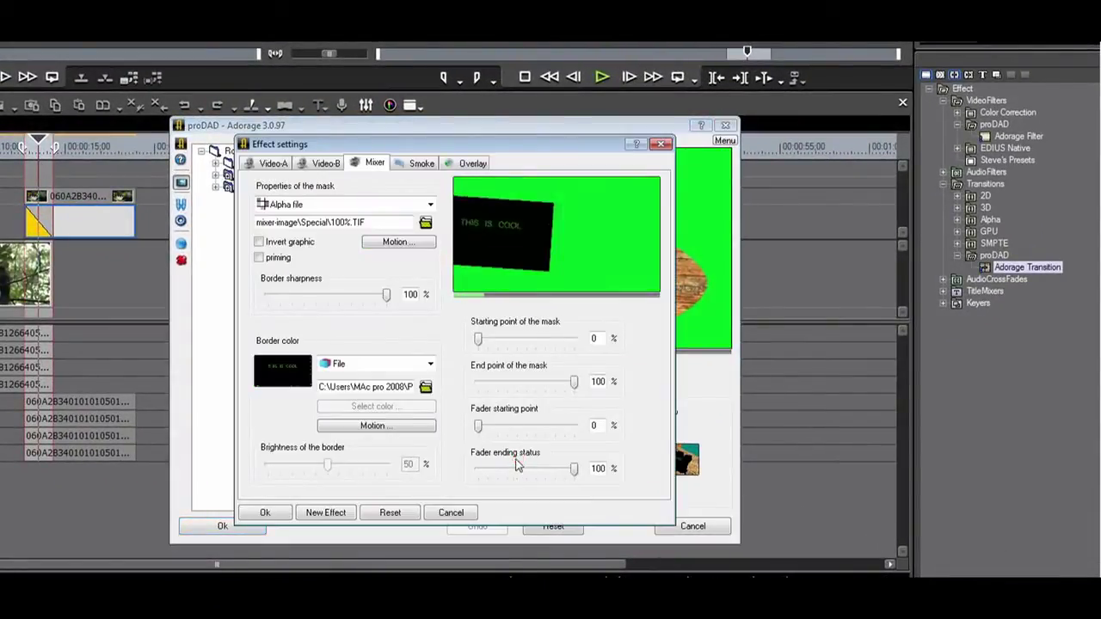
click(424, 389)
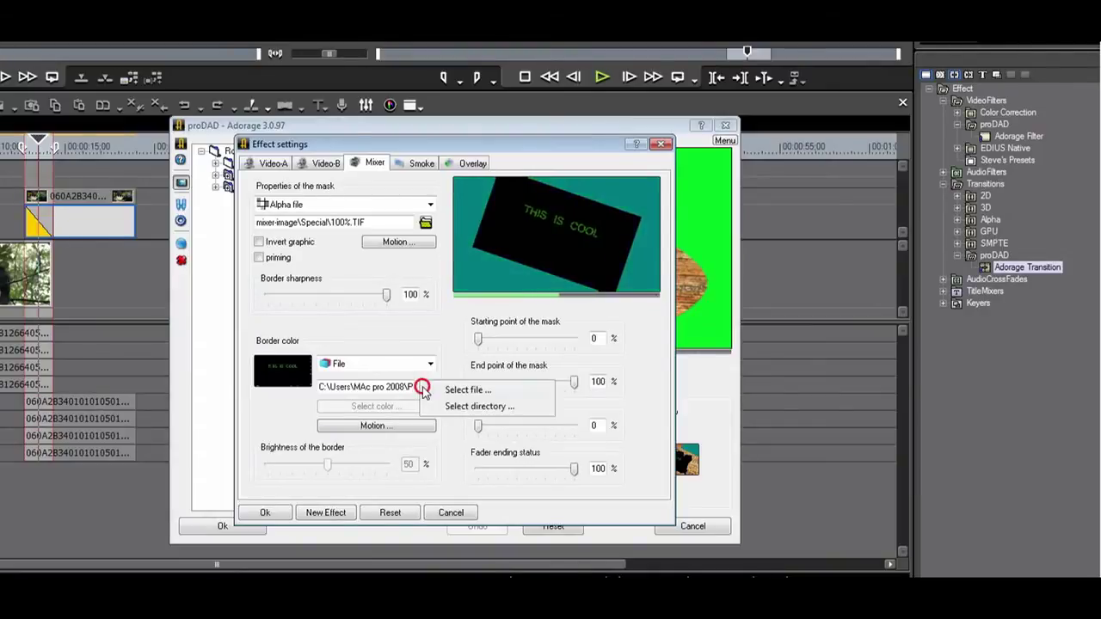
click(439, 390)
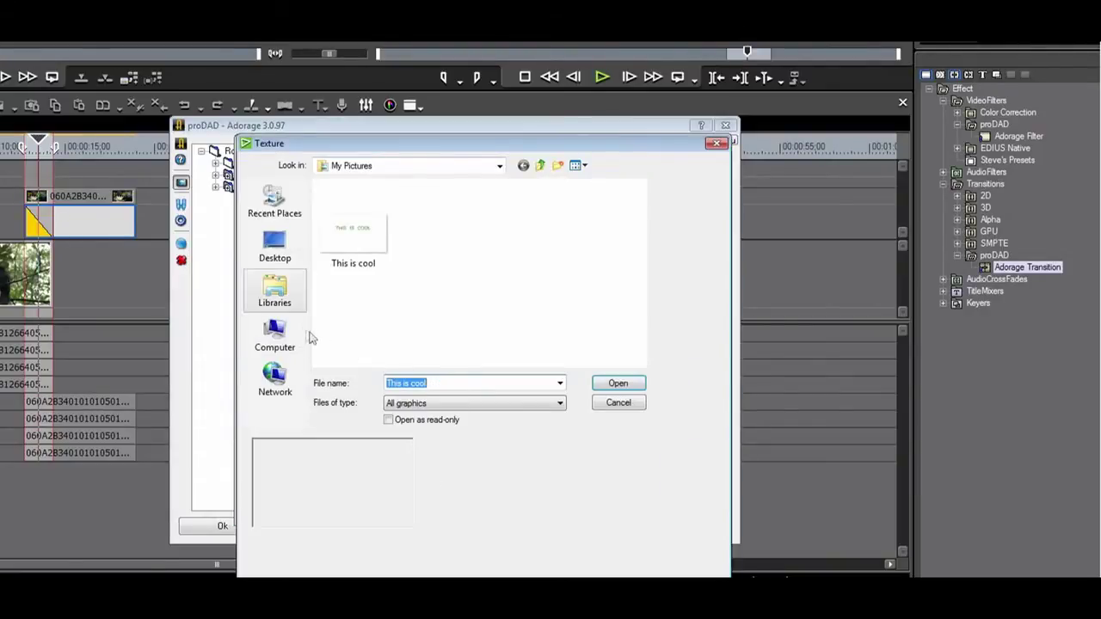
click(275, 293)
double_click(500, 235)
click(509, 234)
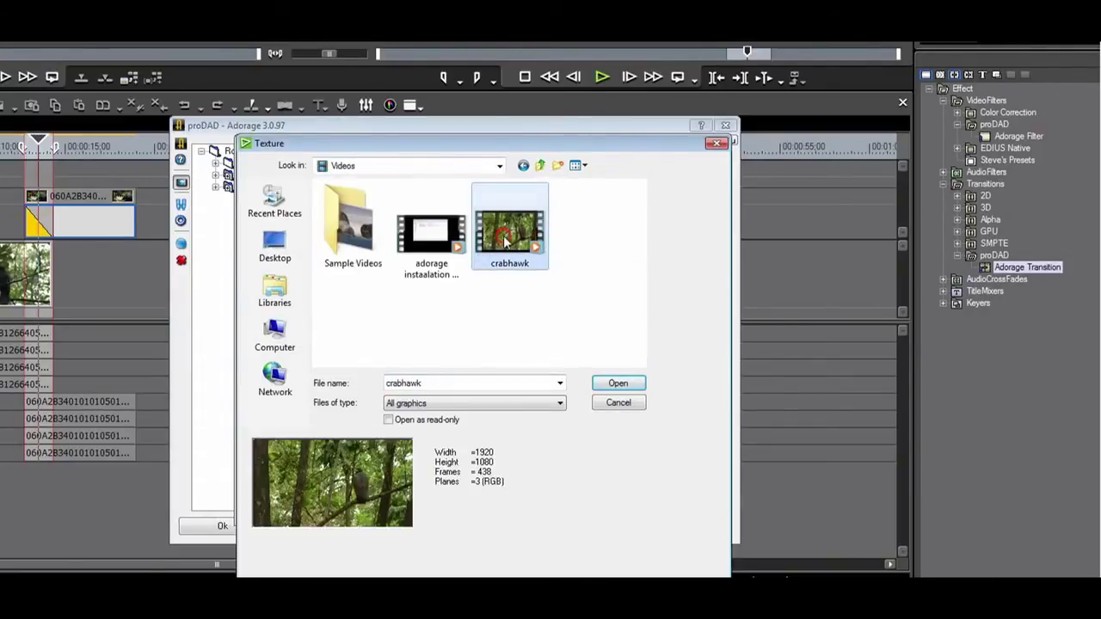
click(621, 383)
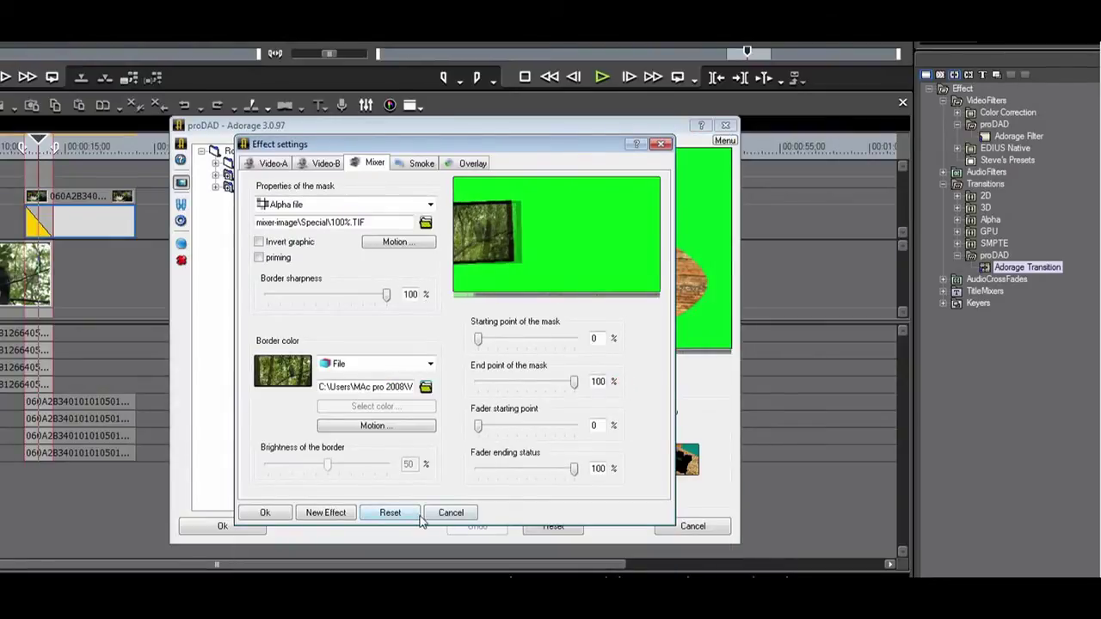
click(269, 513)
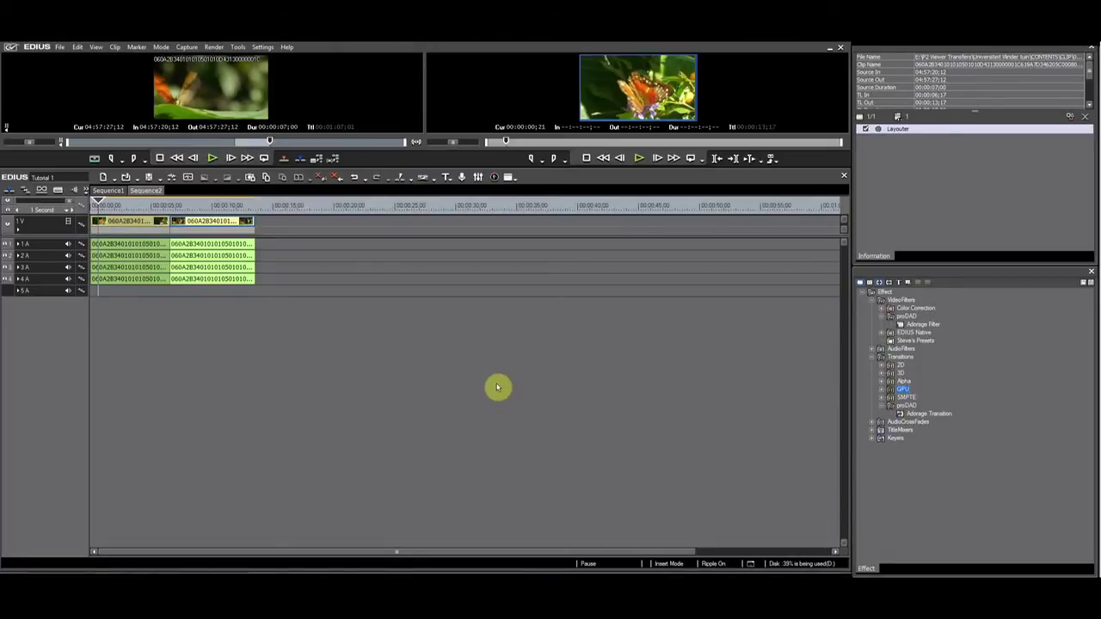
Close Adorage, switch to Sequence2, reposition clip B on track 1V, and select clips A and B
click(40, 229)
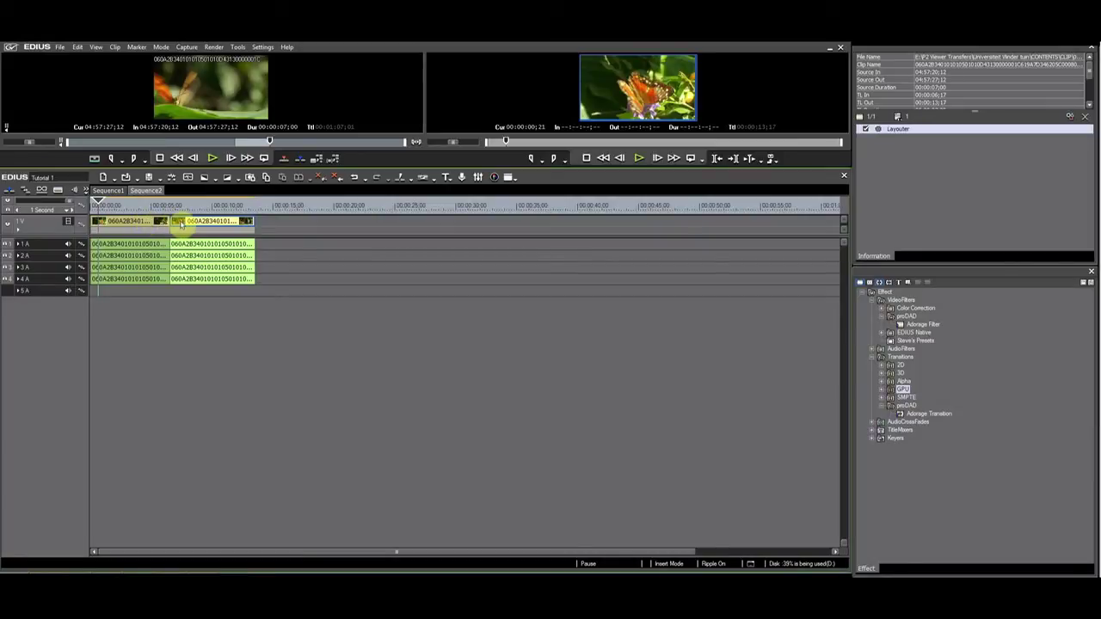
mouse_move(183, 238)
mouse_down()
mouse_move(222, 221)
mouse_move(182, 225)
mouse_up()
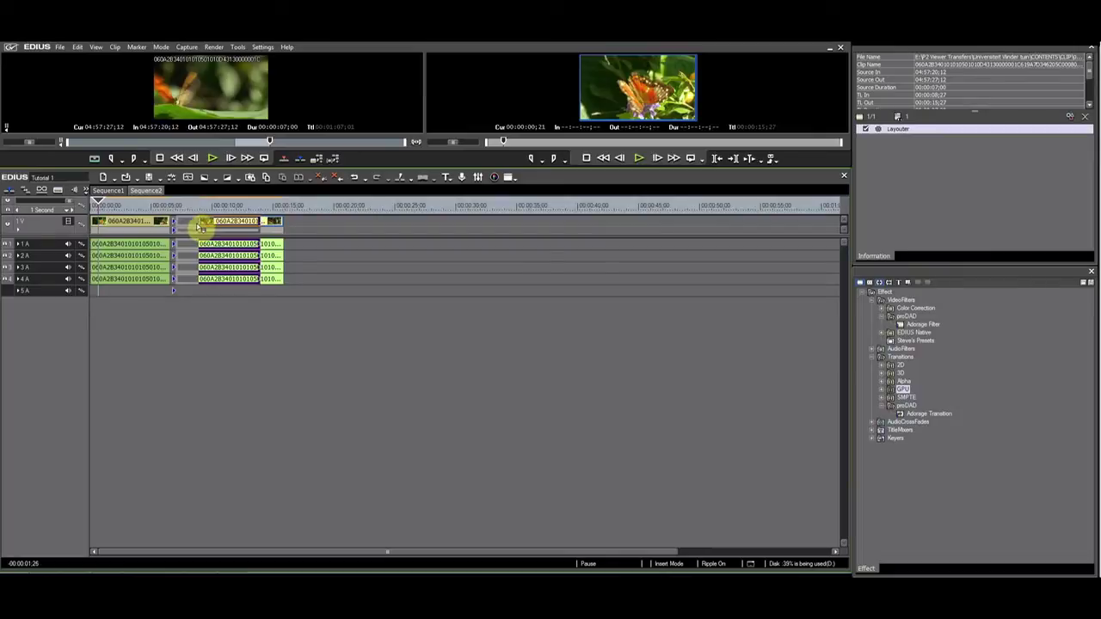
click(217, 244)
key(a)
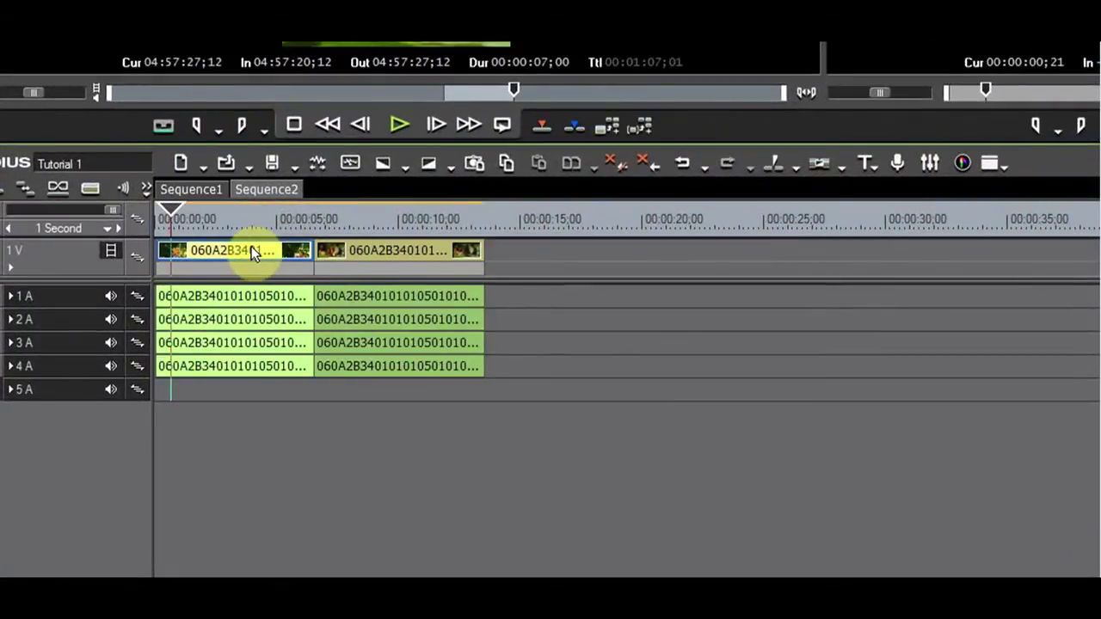
click(355, 247)
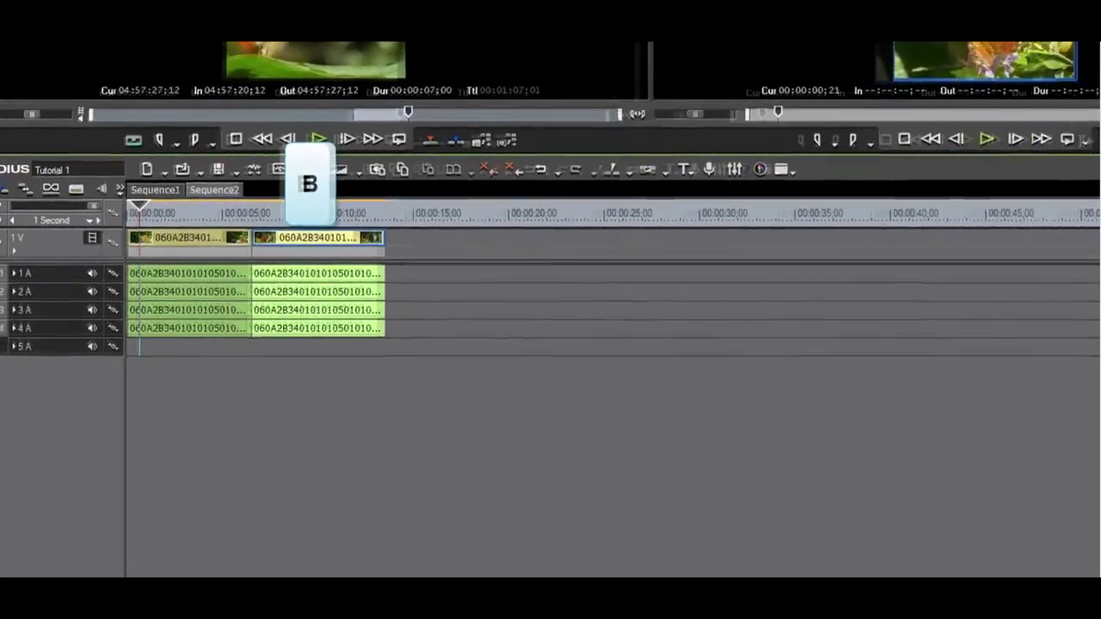
Add the Adorage Transition at the A/B cut and set it to Standard > Dissolve
click(176, 221)
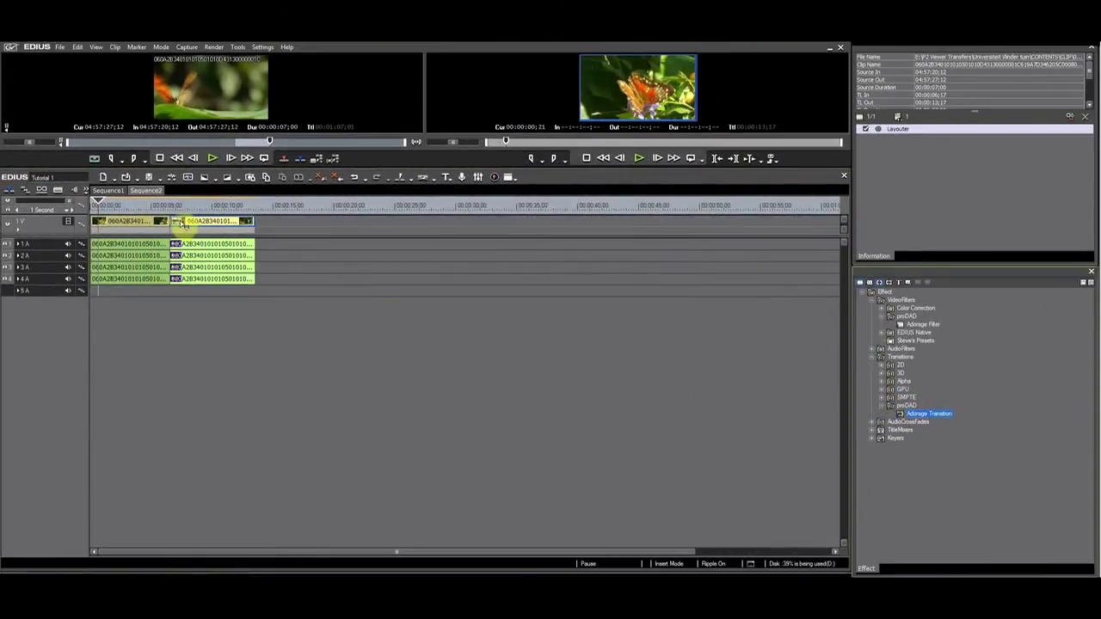
key(ctrl+p)
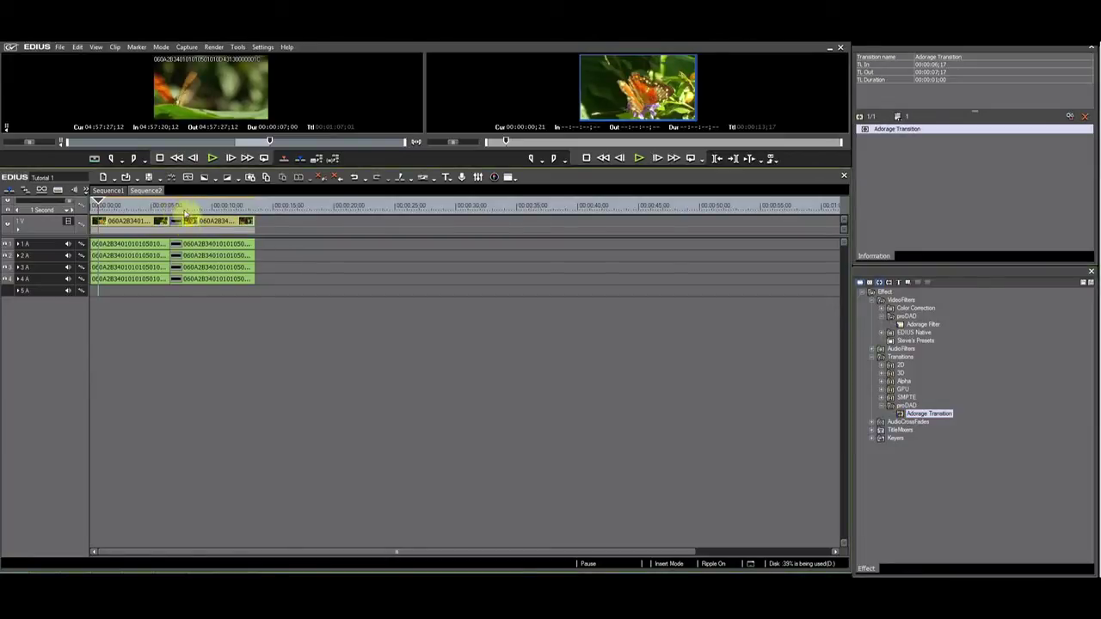
click(900, 130)
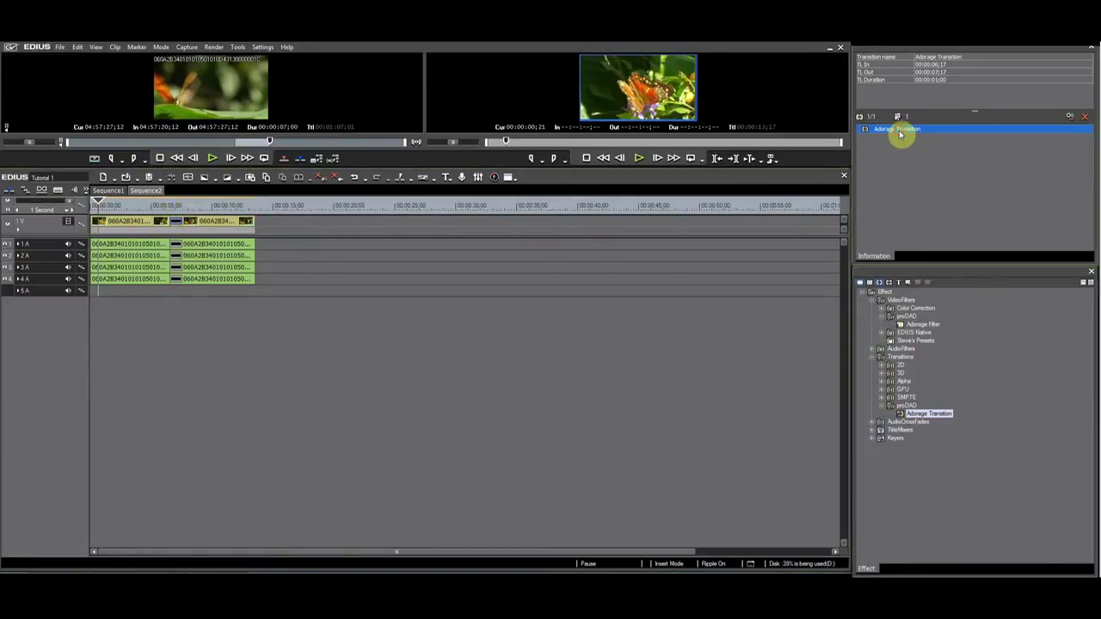
double_click(901, 129)
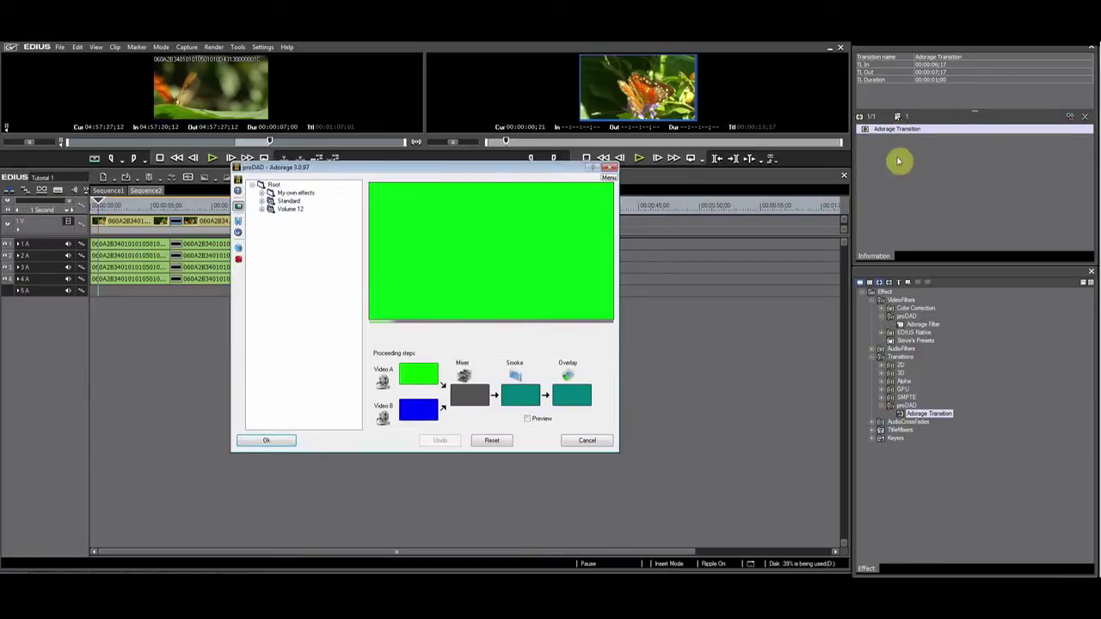
click(262, 200)
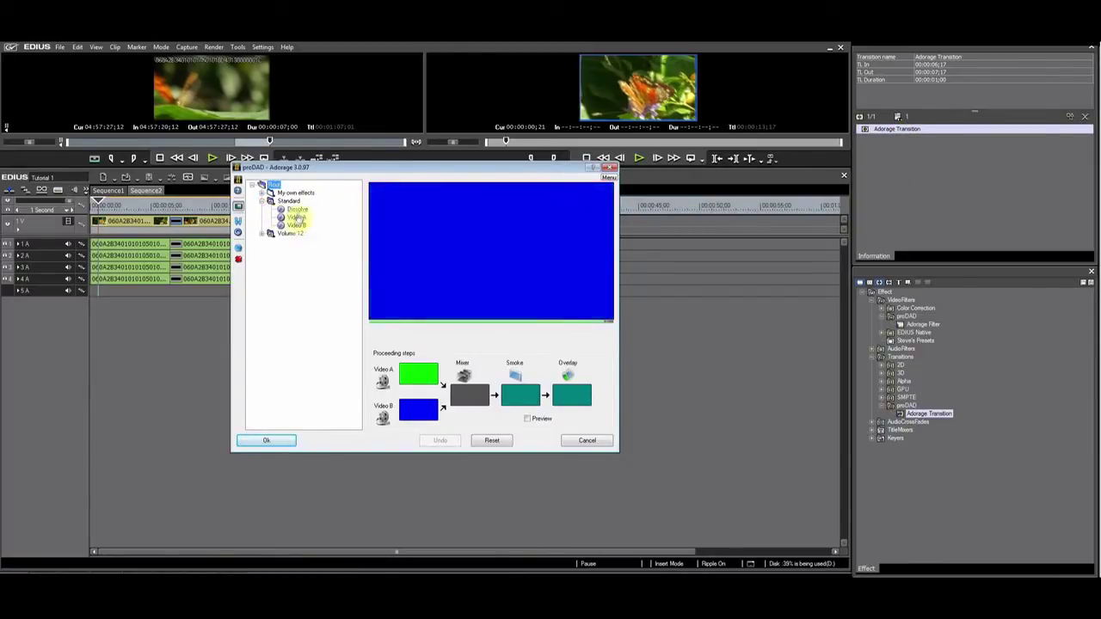
click(296, 209)
click(281, 440)
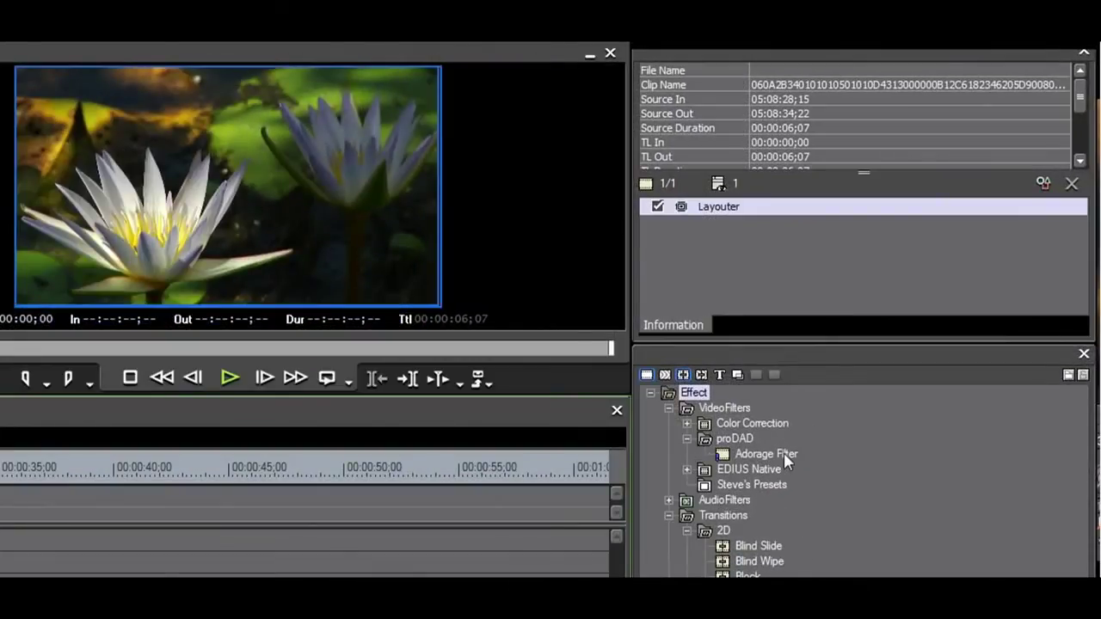
click(784, 456)
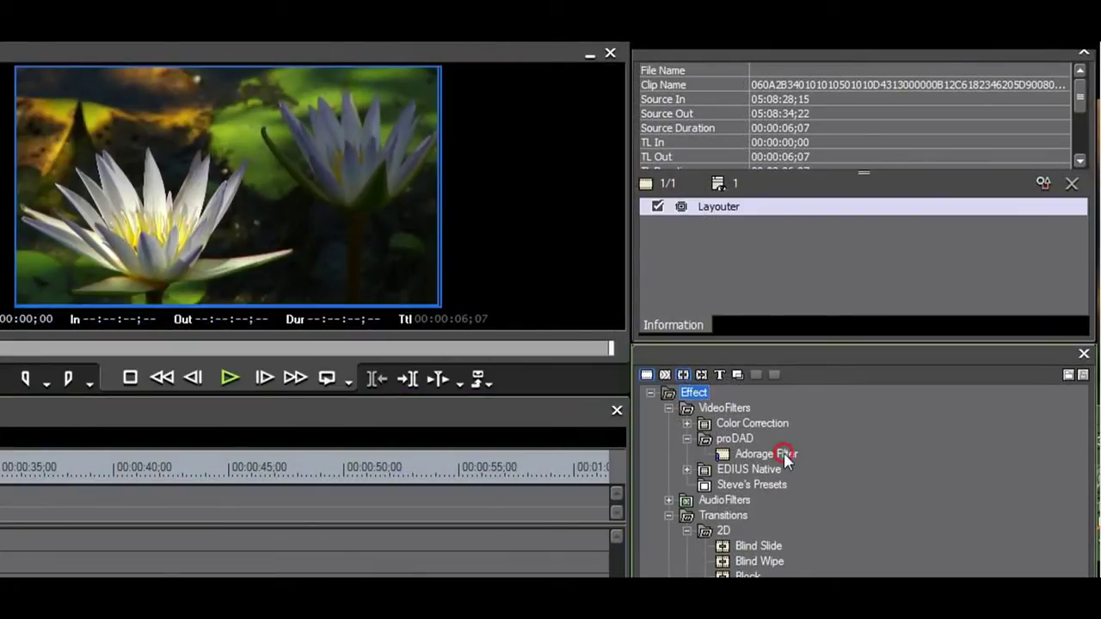
drag(786, 460, 794, 258)
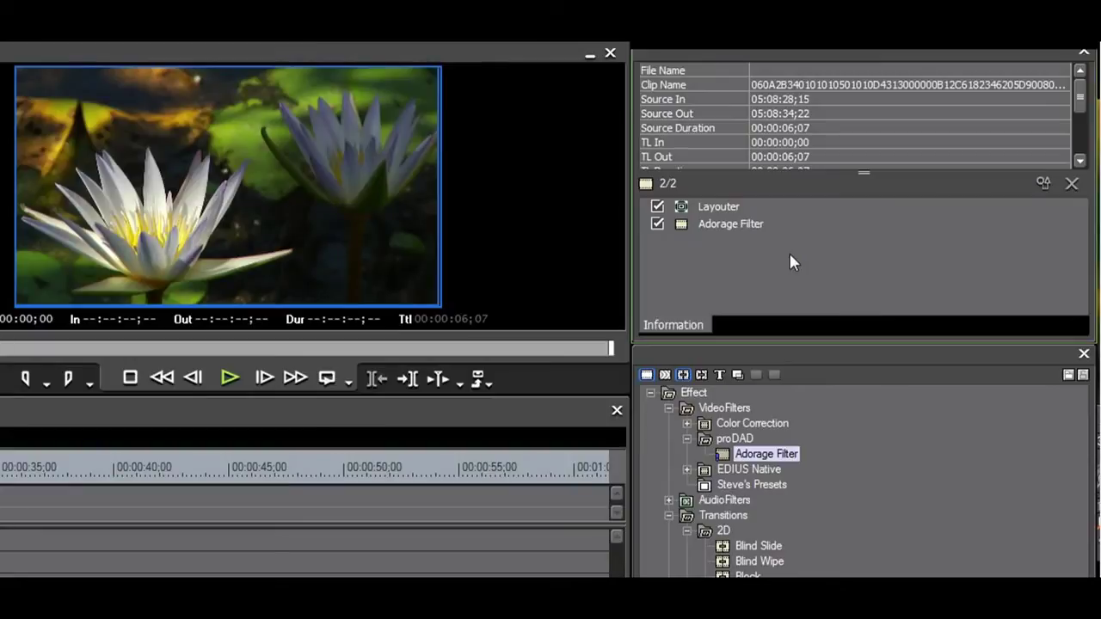
click(742, 227)
right_click(742, 228)
click(777, 307)
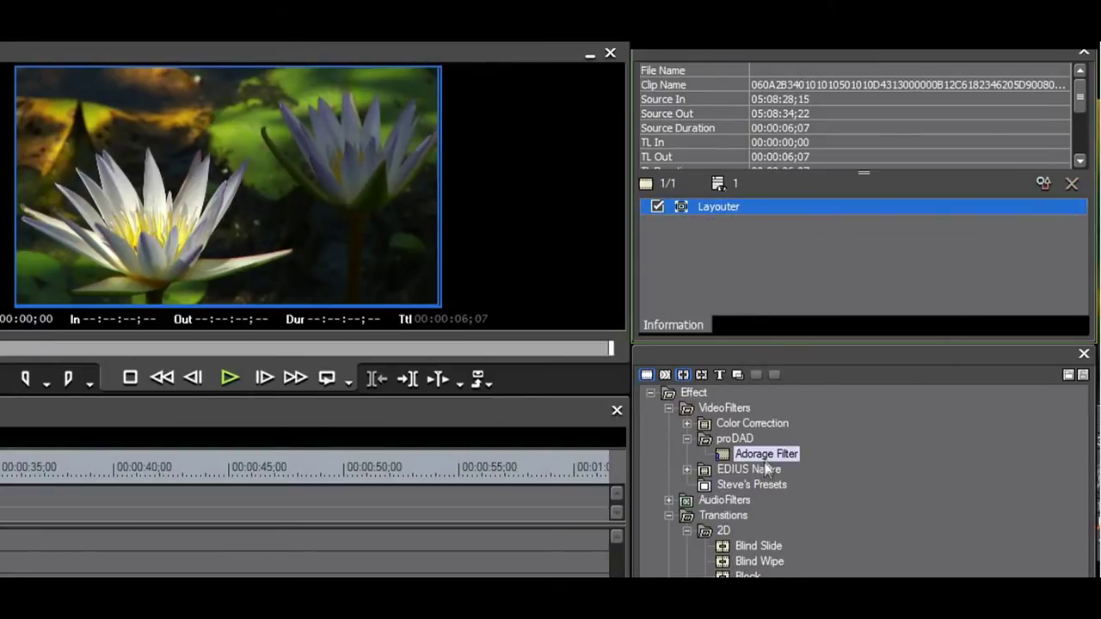
right_click(776, 457)
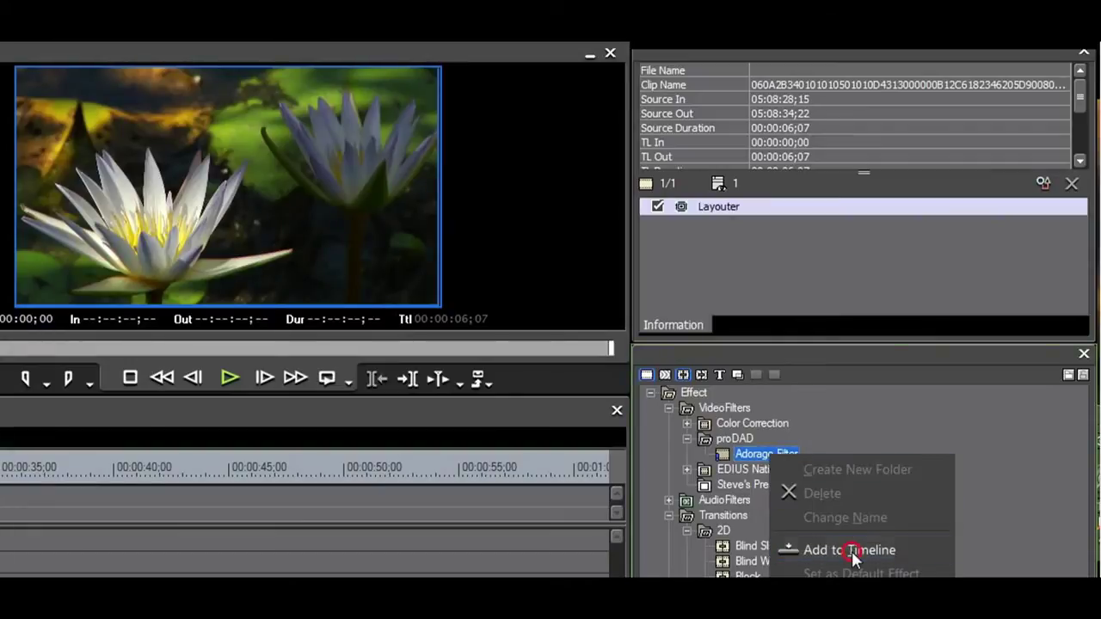
click(851, 556)
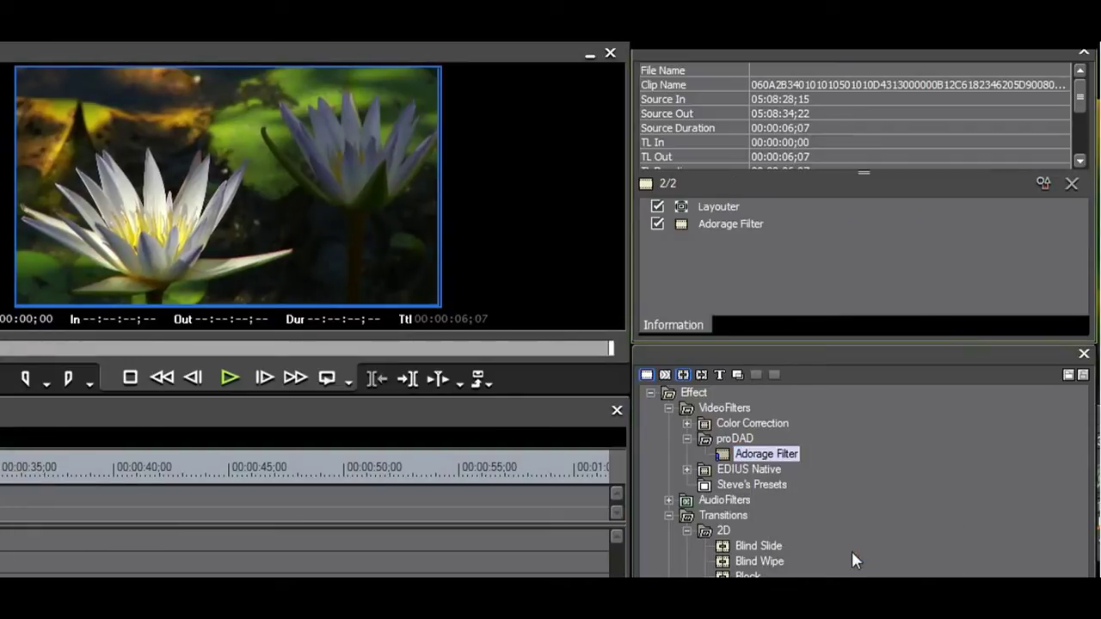
right_click(752, 225)
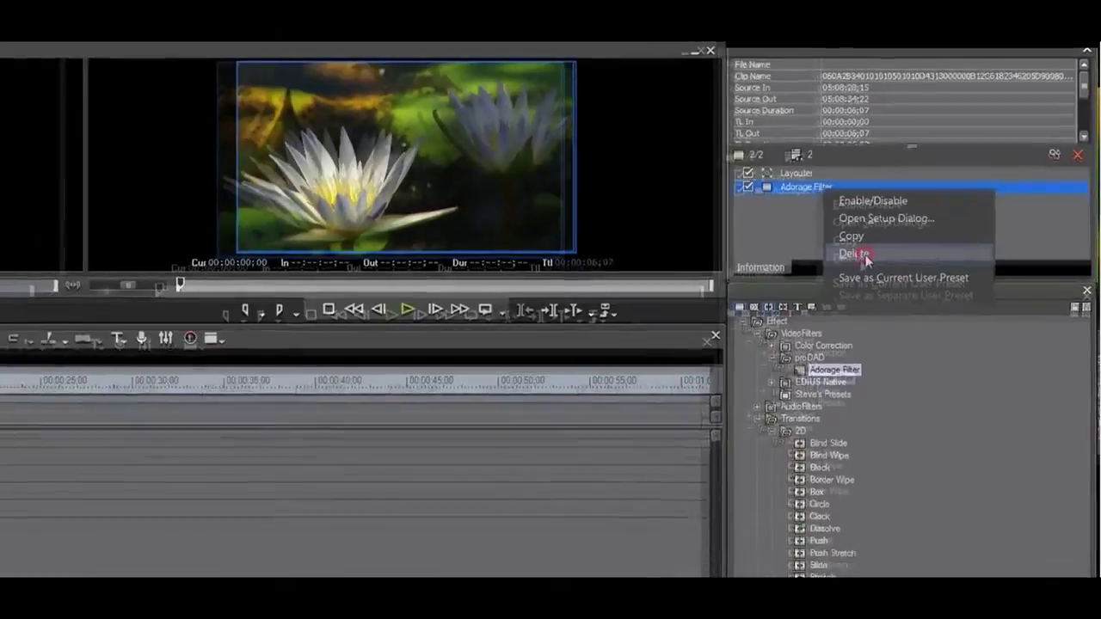
click(791, 307)
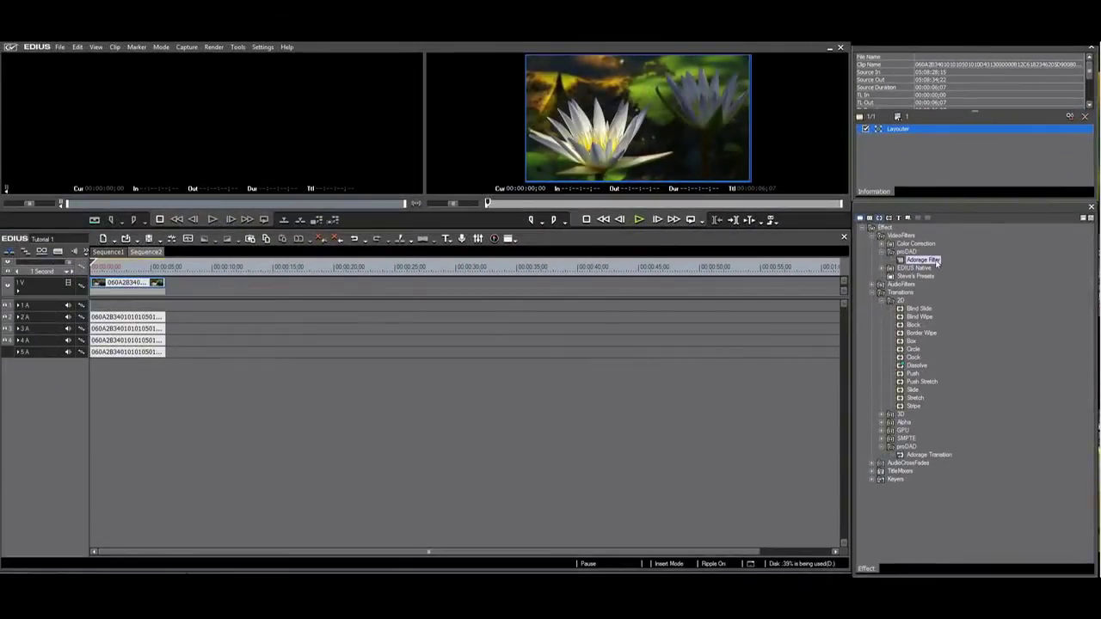
click(936, 260)
Apply Adorage Filter to the flower clip, choose Hotspots > Jungle > PiP, and show its Overlay settings
drag(160, 291, 162, 293)
double_click(915, 140)
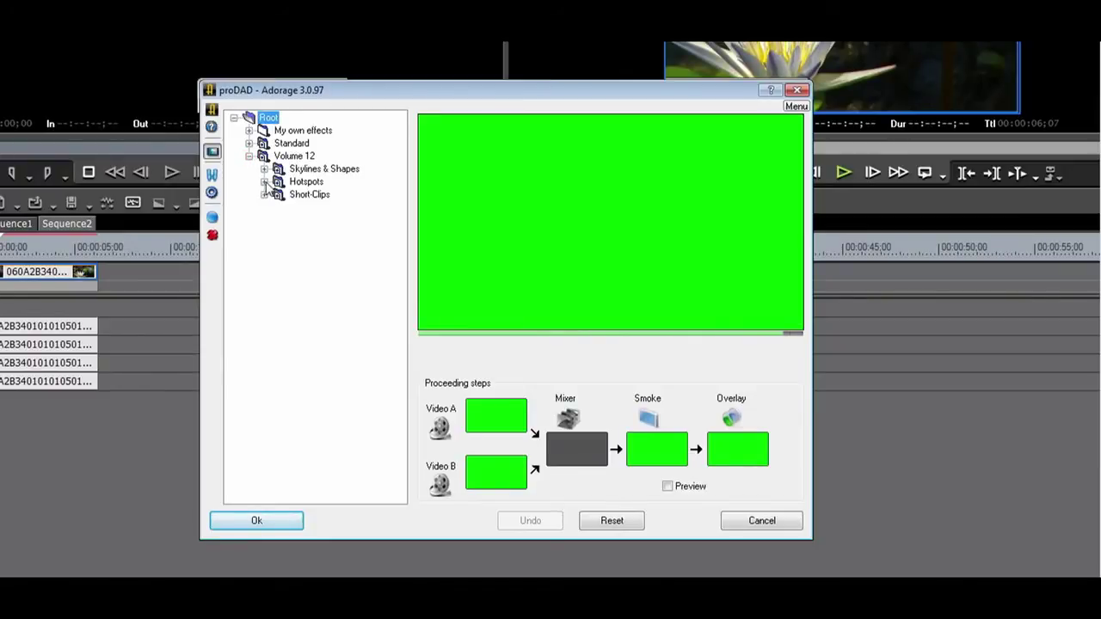
click(265, 181)
drag(400, 265, 392, 461)
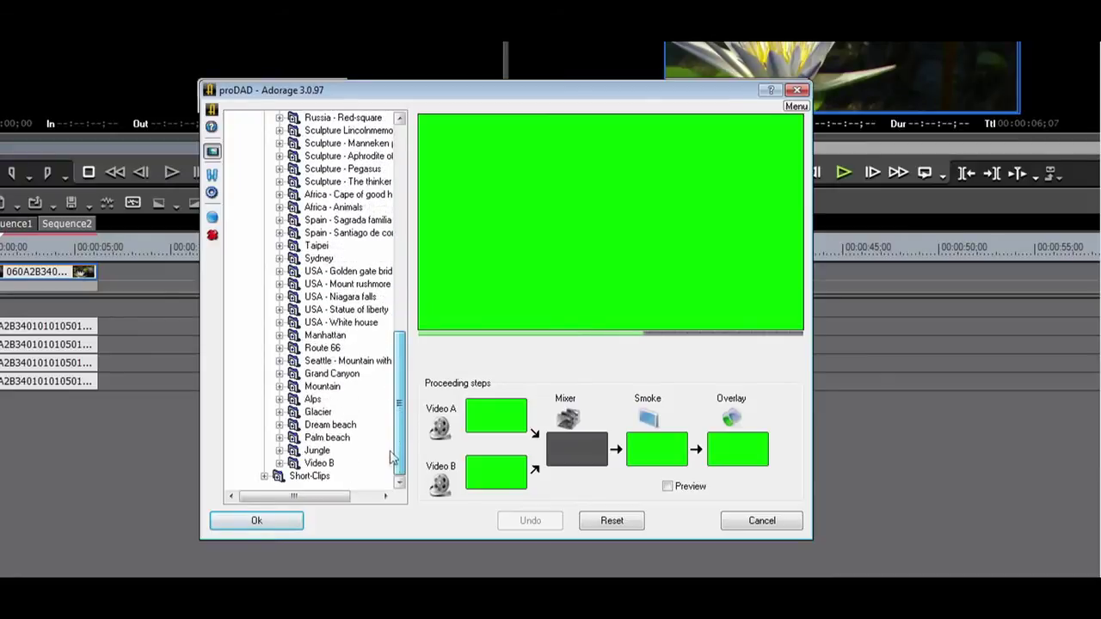
double_click(316, 452)
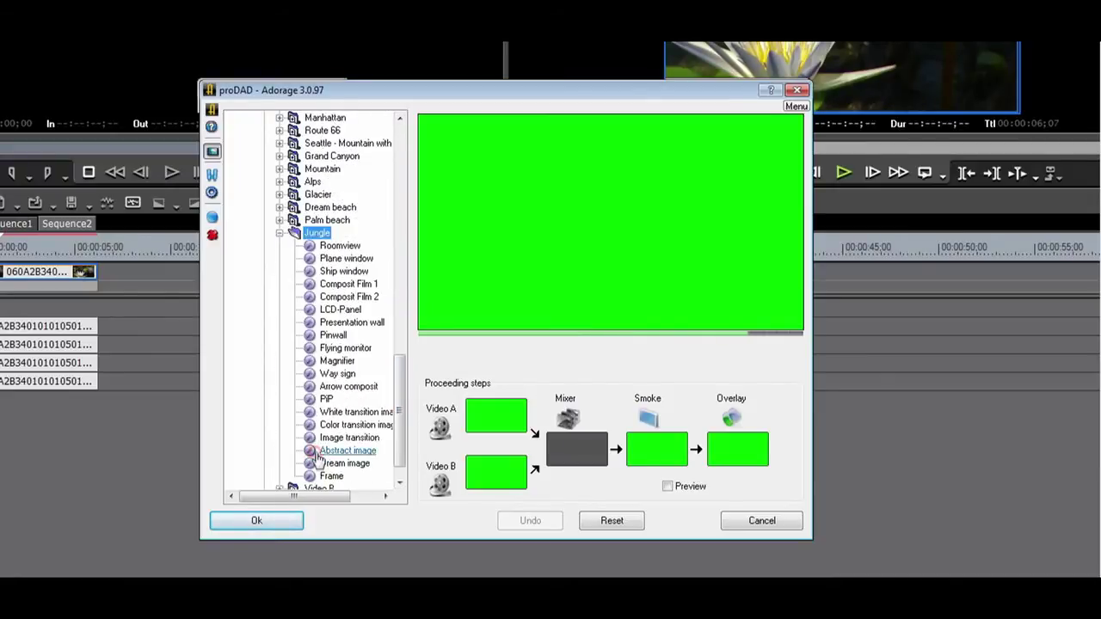
click(324, 400)
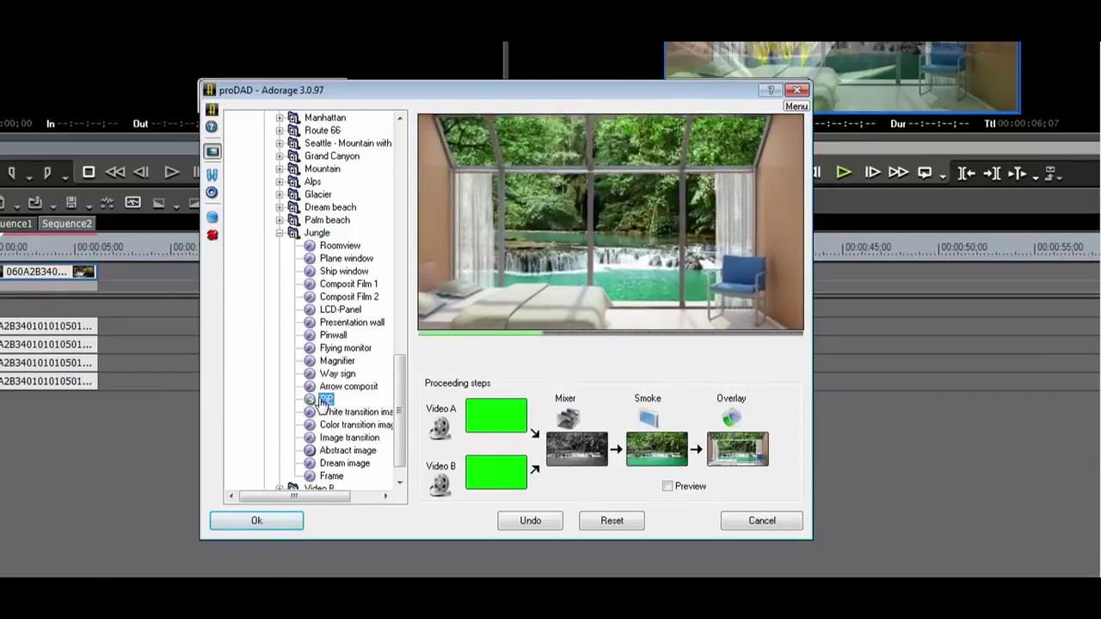
click(740, 454)
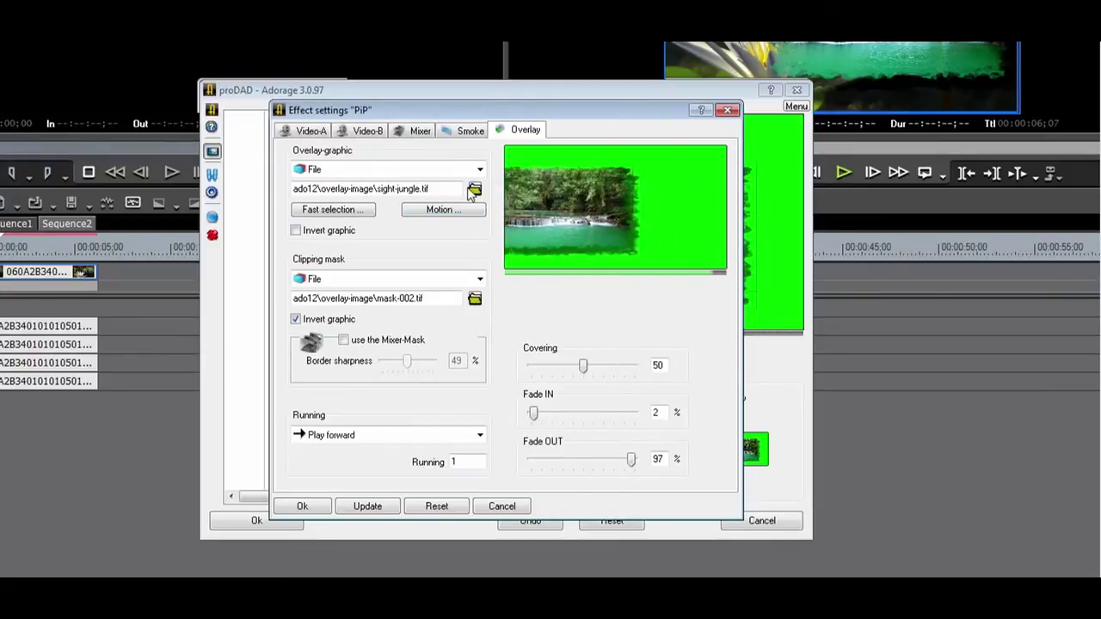
Set the overlay graphic to the 'This is cool' image from Libraries > Pictures and confirm
click(473, 191)
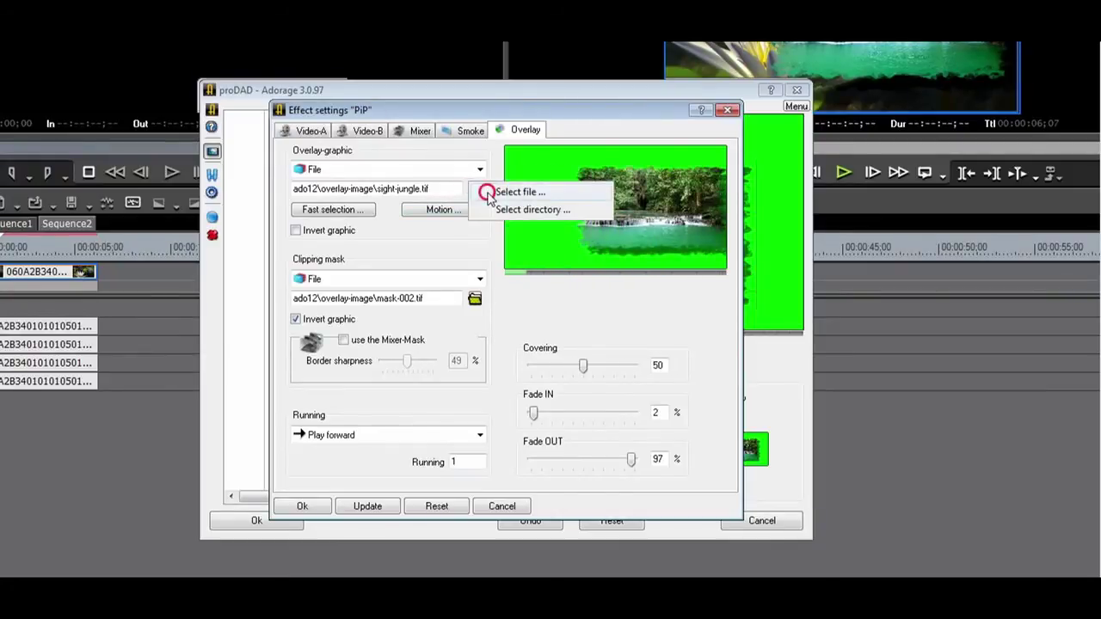
click(516, 191)
click(284, 231)
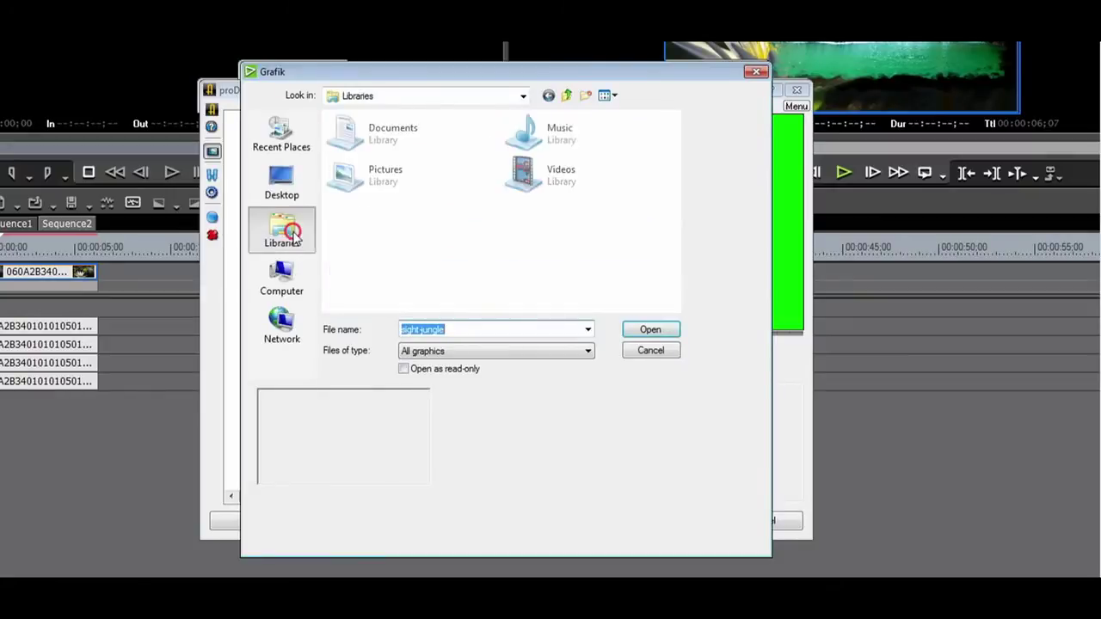
double_click(376, 184)
click(533, 177)
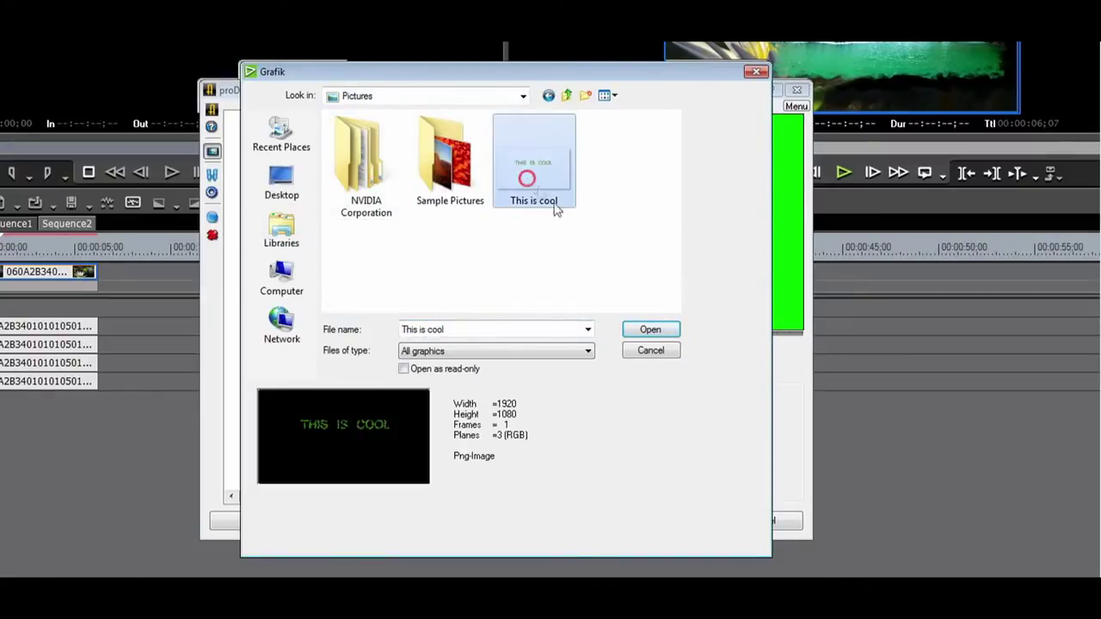
click(651, 330)
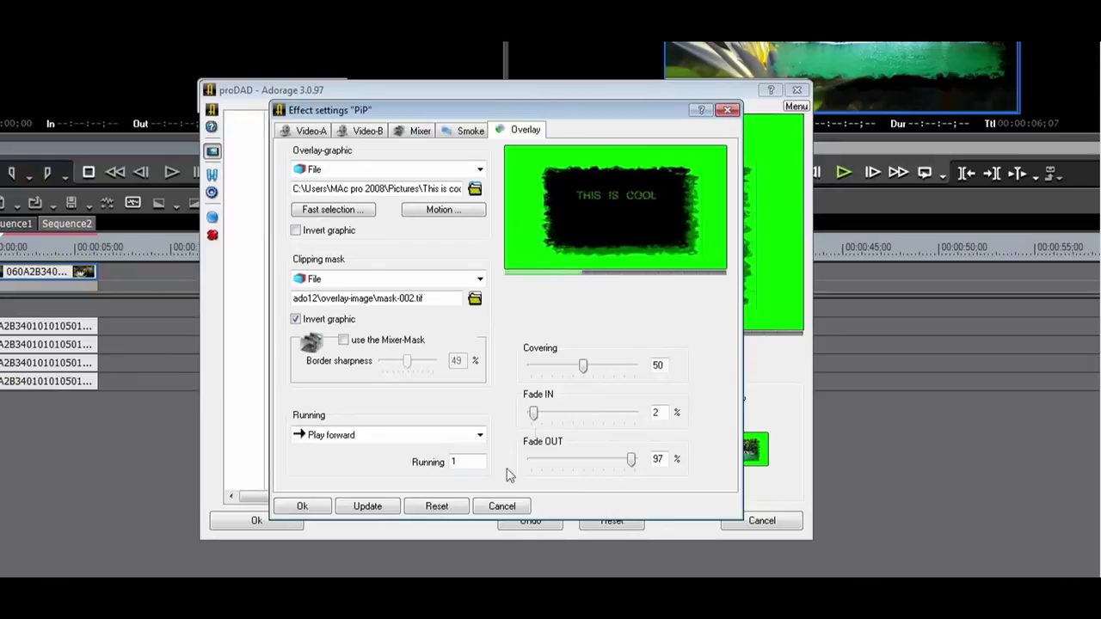
click(316, 511)
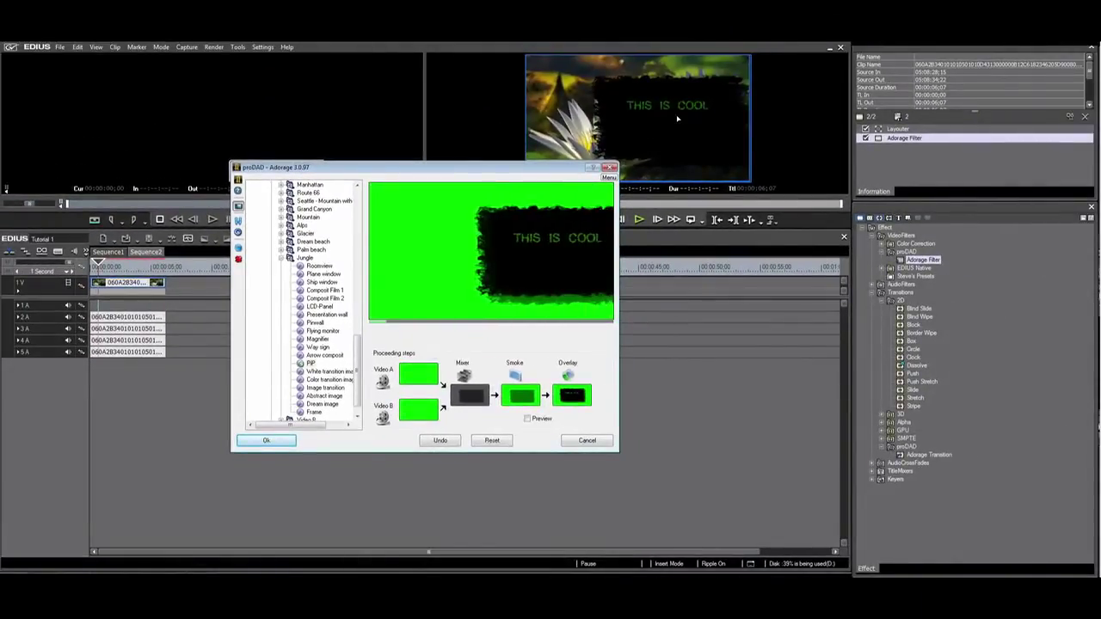
mouse_move(485, 244)
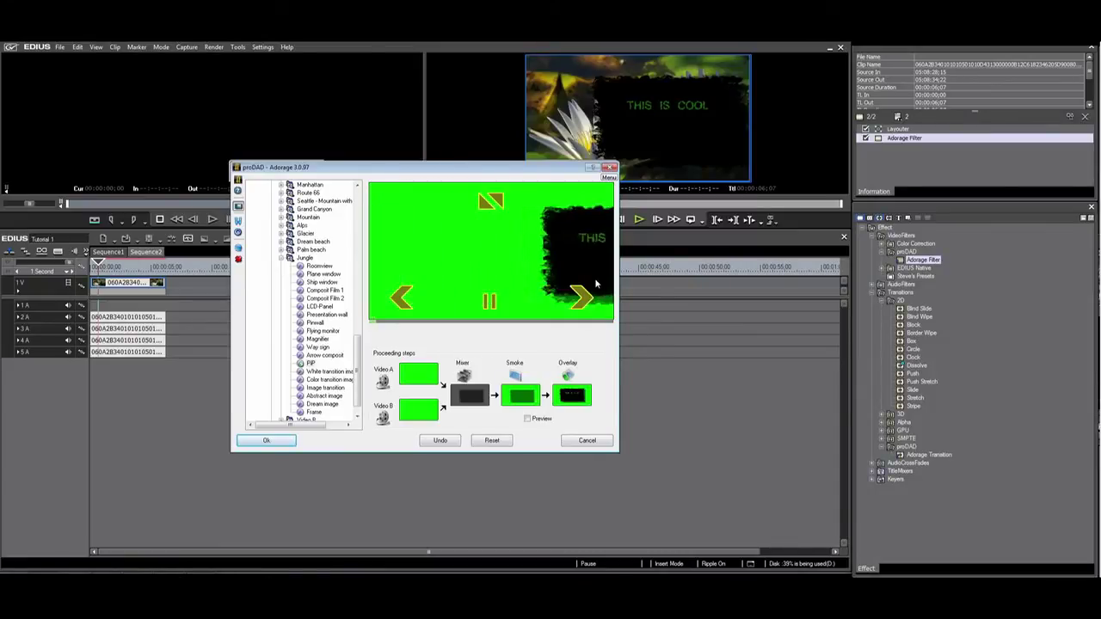
Load the crabhawk video from Libraries > Videos as the Overlay step's graphic
double_click(532, 243)
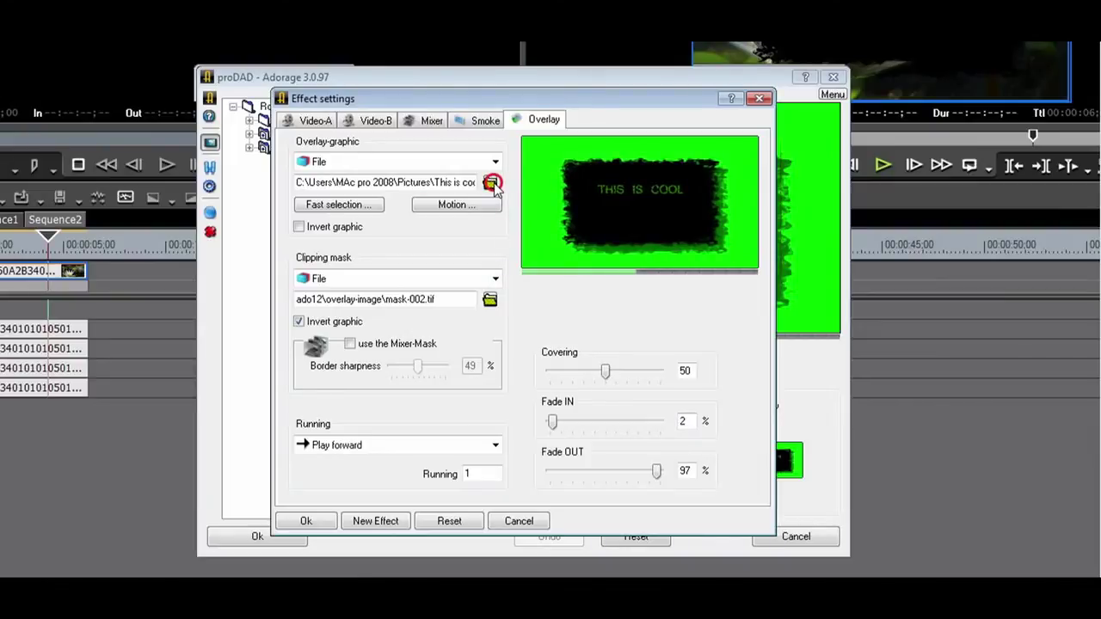
click(491, 183)
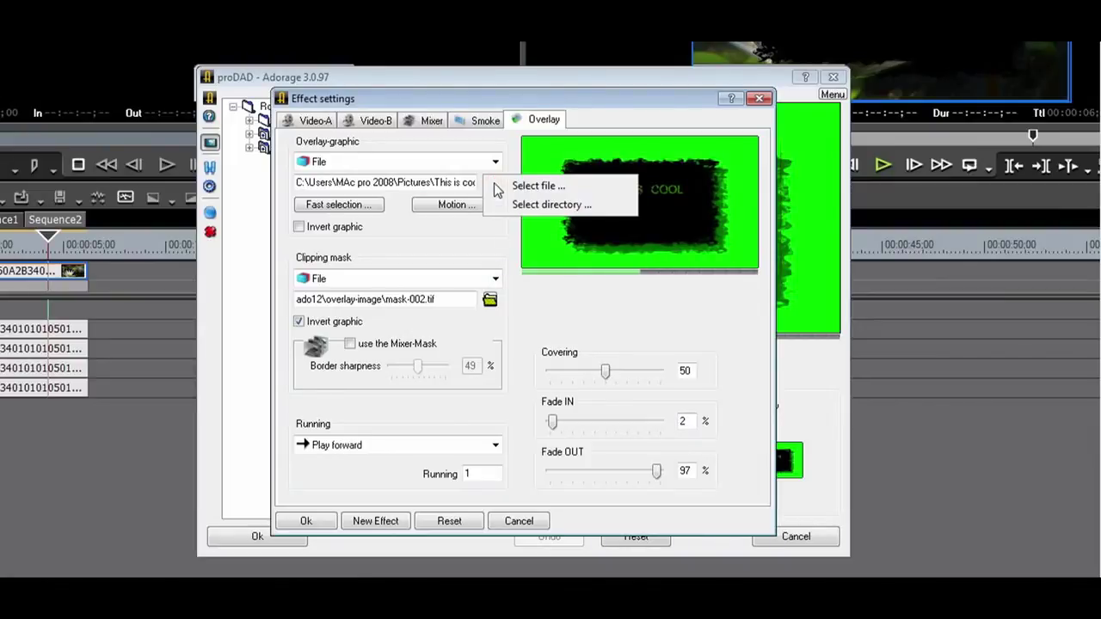
click(507, 187)
click(292, 228)
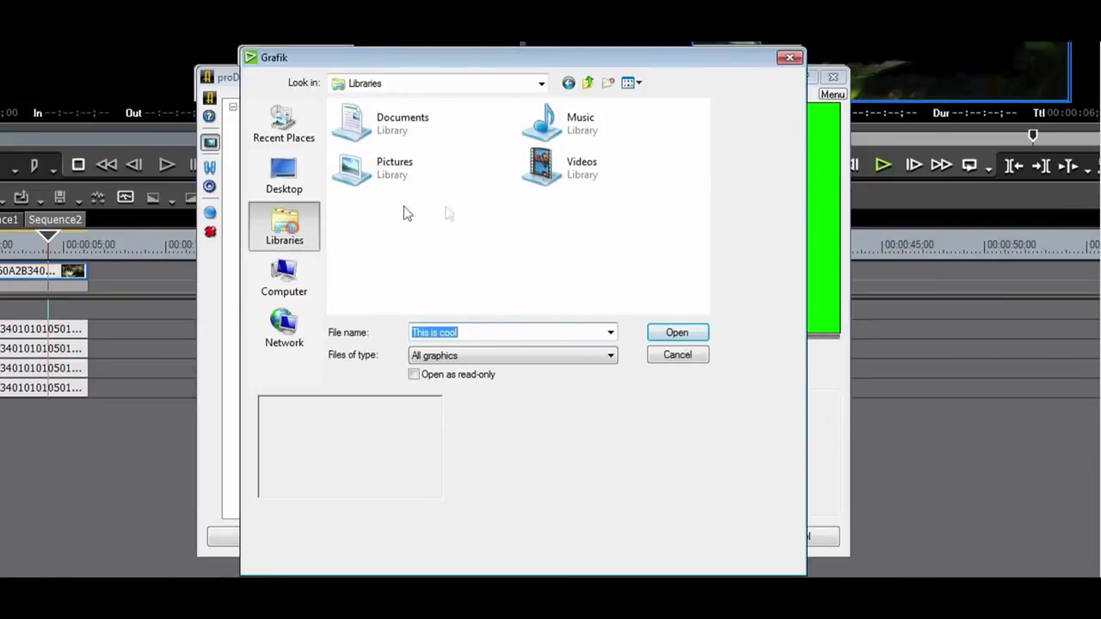
double_click(566, 182)
click(463, 284)
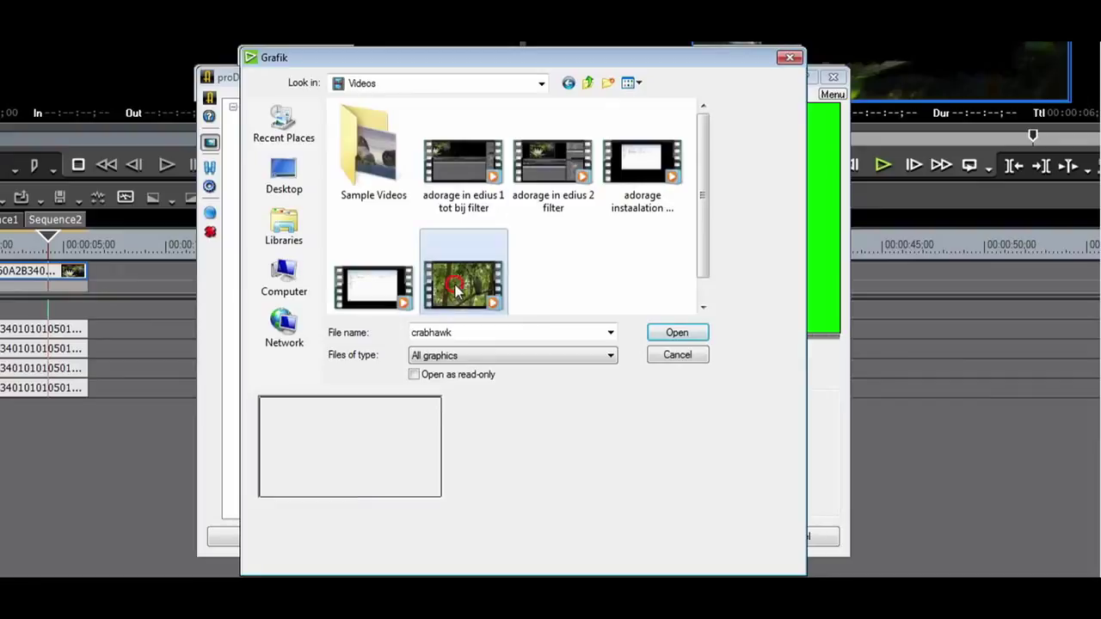
click(695, 334)
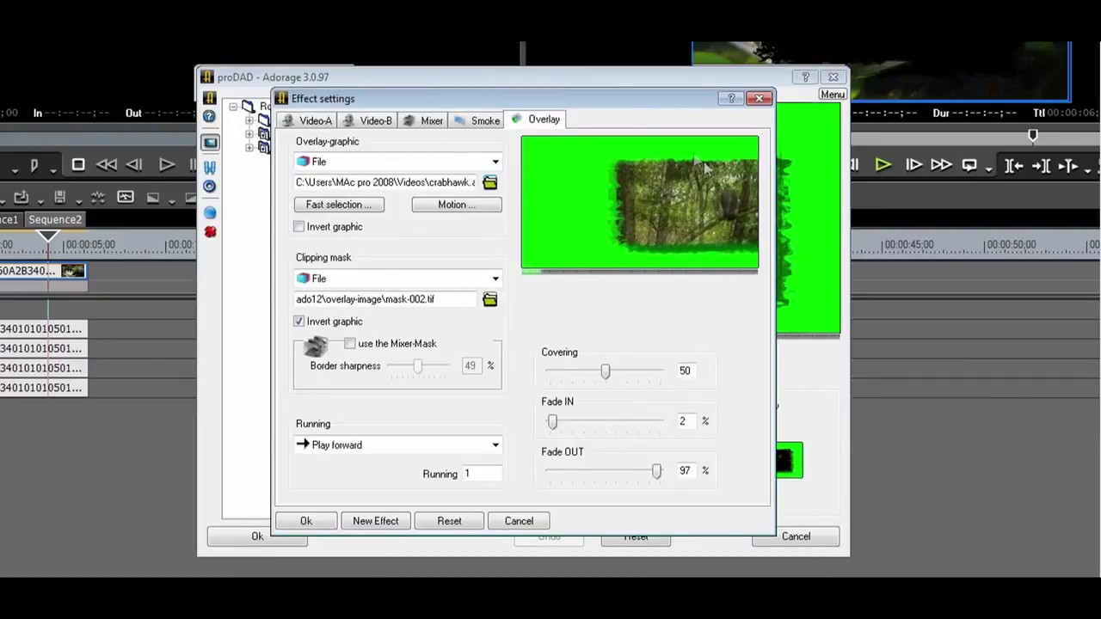